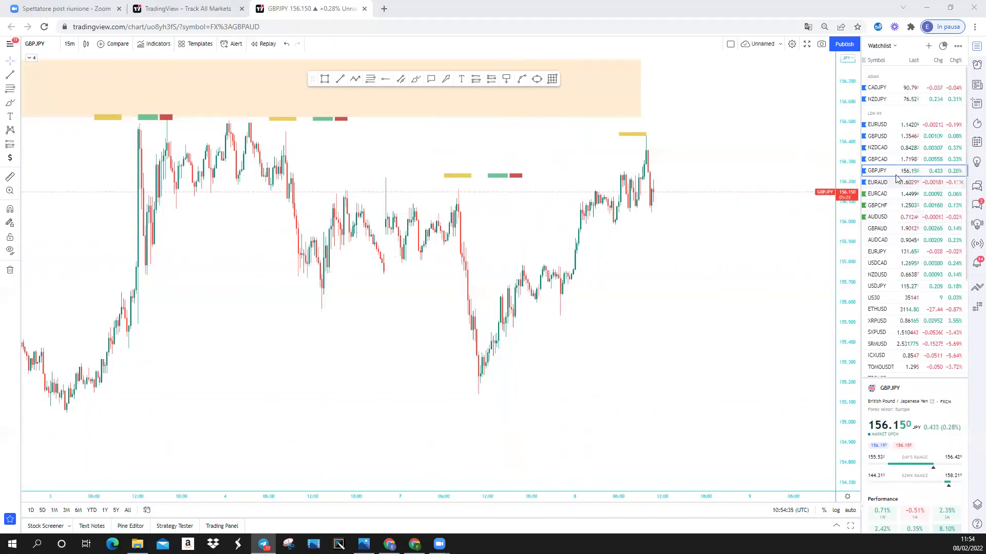
Switch the chart from GBPJPY to GBPAUD on the watchlist
{"action": "left_click", "coordinate": [901, 231]}
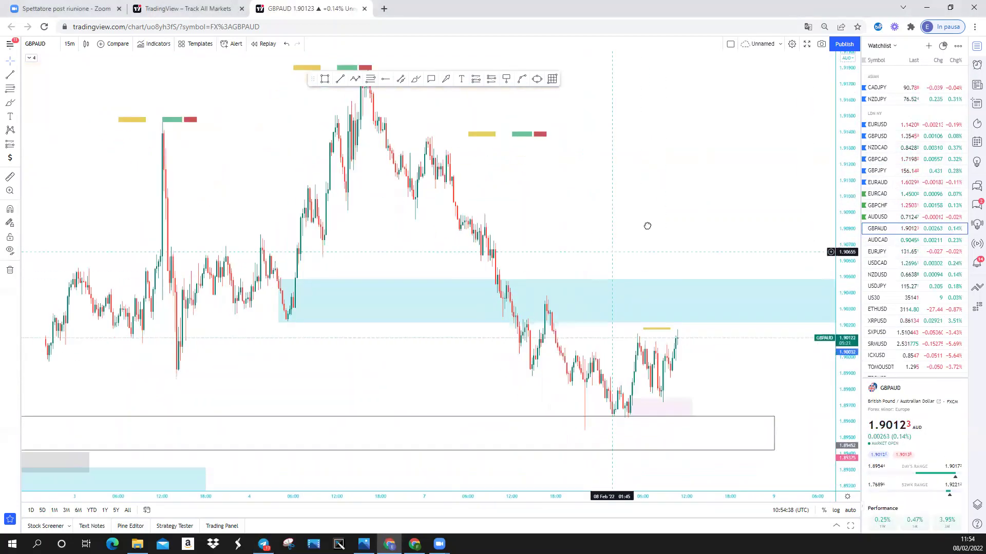
{"action": "left_click", "coordinate": [67, 44]}
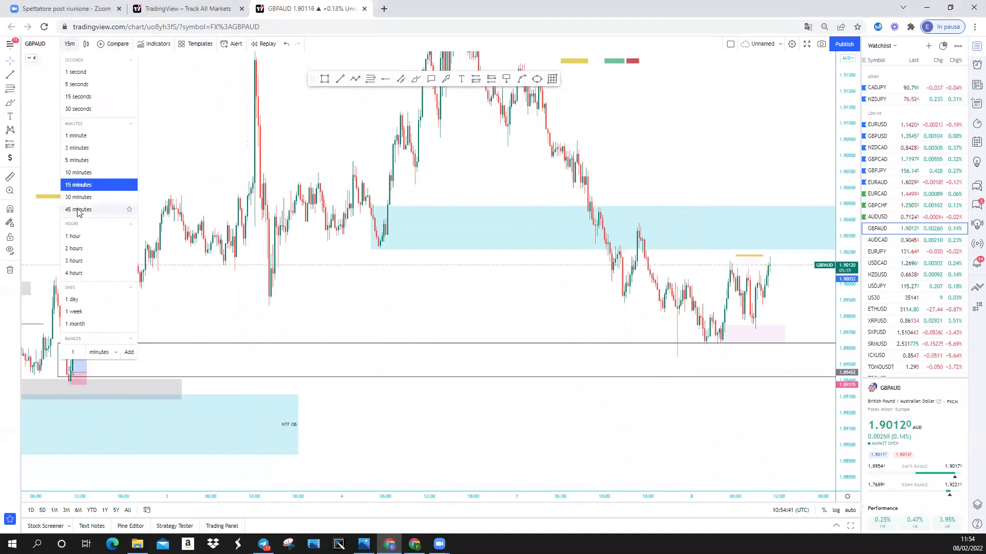
{"action": "left_click_drag", "start_coordinate": [673, 143], "coordinate": [416, 367]}
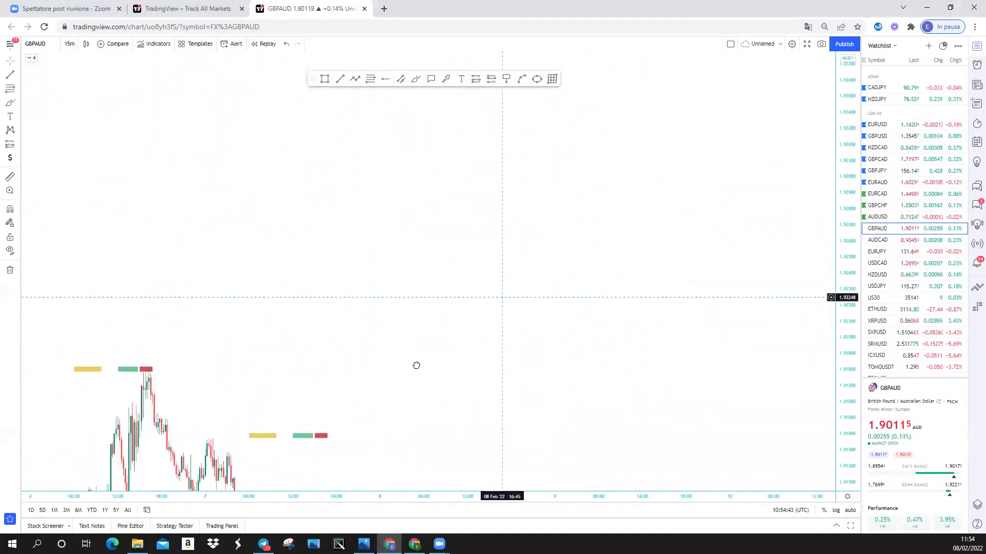
Draw a zigzag path in the blank chart area with three equal peaks, a deeper low, a rally, a pullback and a higher high
{"action": "left_click", "coordinate": [355, 81]}
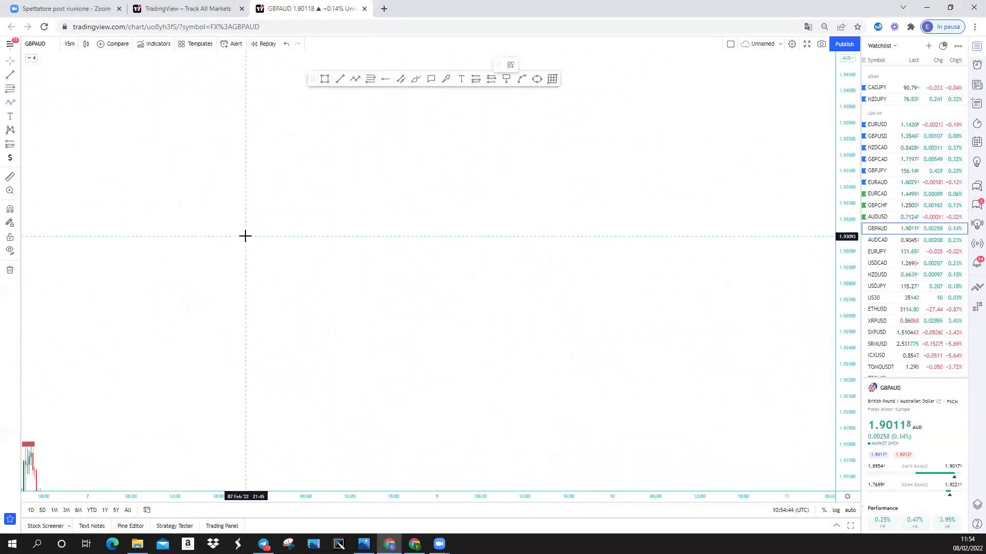
{"action": "left_click", "coordinate": [224, 255]}
{"action": "left_click", "coordinate": [246, 217]}
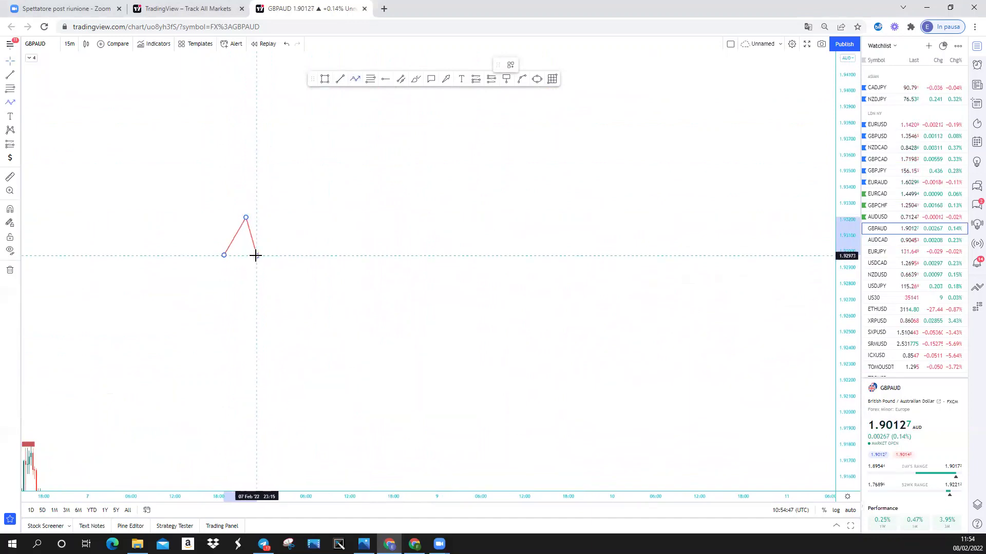
{"action": "left_click", "coordinate": [256, 255]}
{"action": "left_click", "coordinate": [276, 218]}
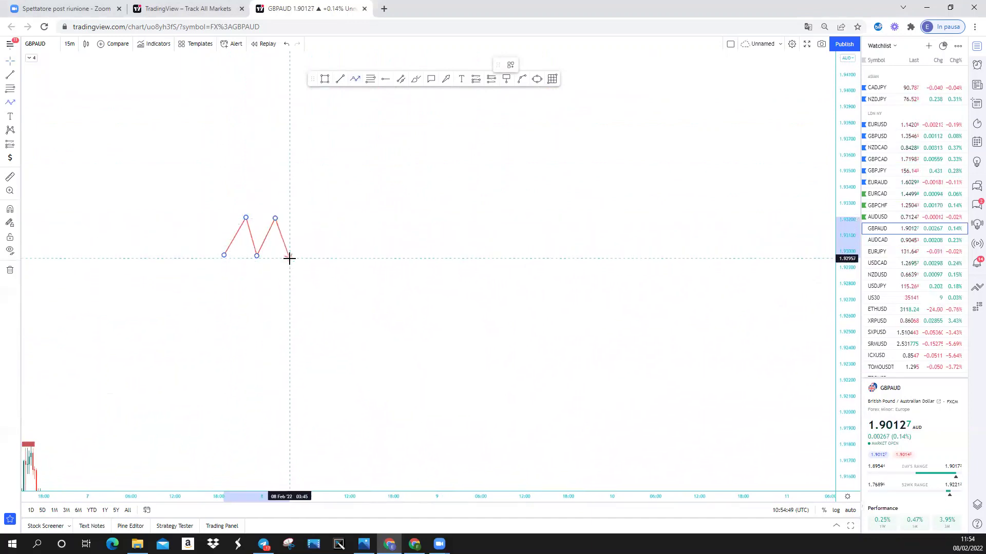
{"action": "left_click", "coordinate": [290, 258]}
{"action": "left_click", "coordinate": [309, 216]}
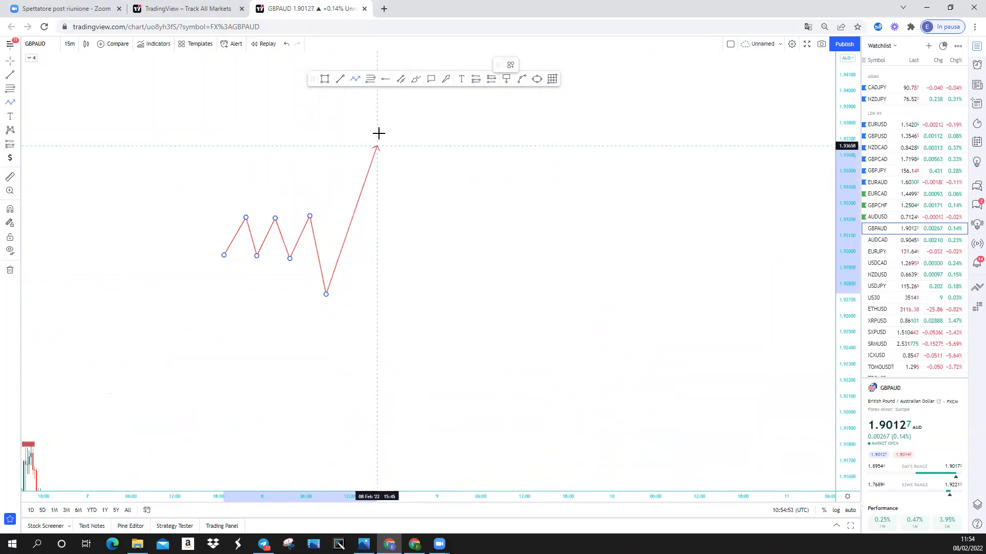
{"action": "left_click", "coordinate": [379, 134]}
{"action": "left_click", "coordinate": [403, 216]}
{"action": "double_click", "coordinate": [446, 101]}
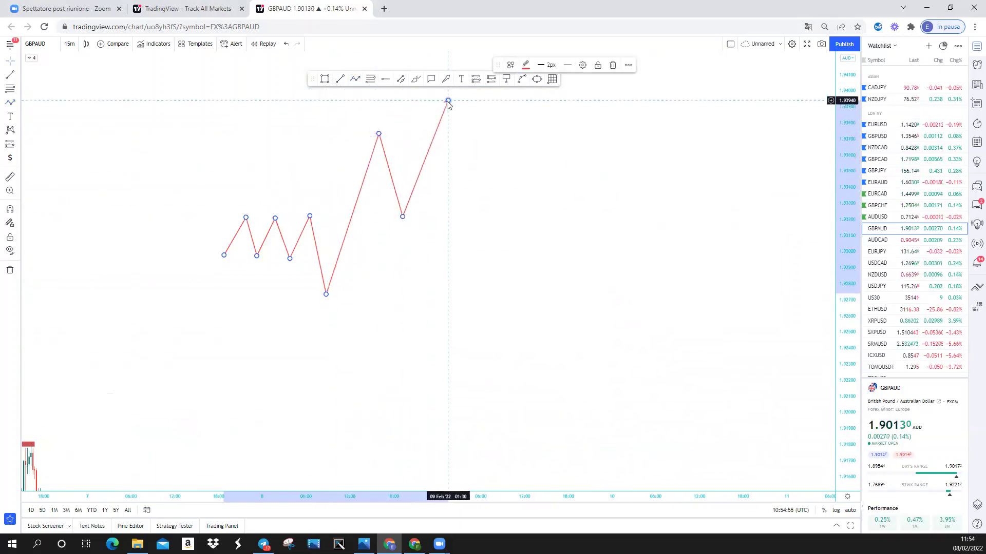
Draw a horizontal line beneath the zigzag's range lows and a wide rectangle zone extending from the deeper low
{"action": "left_click", "coordinate": [589, 246]}
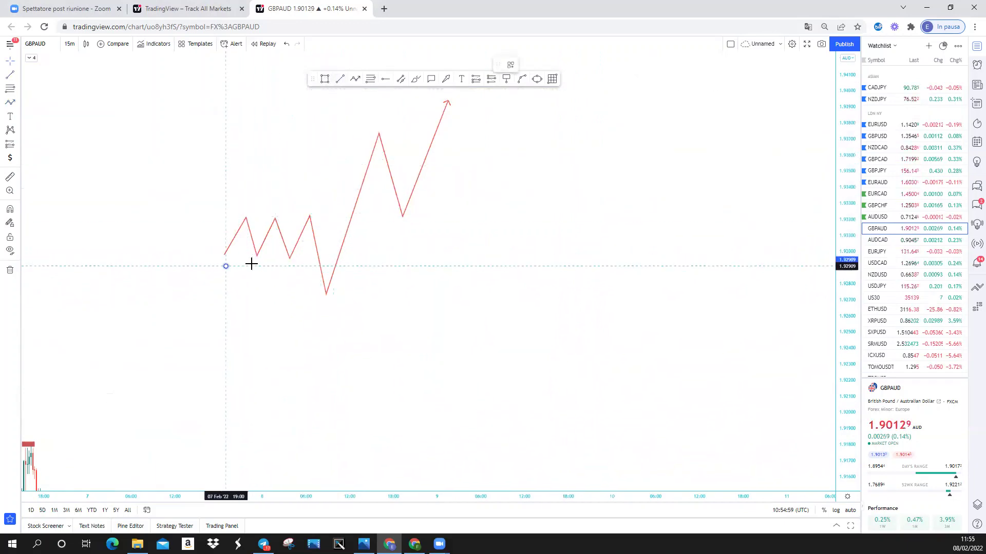
{"action": "left_click", "coordinate": [307, 266]}
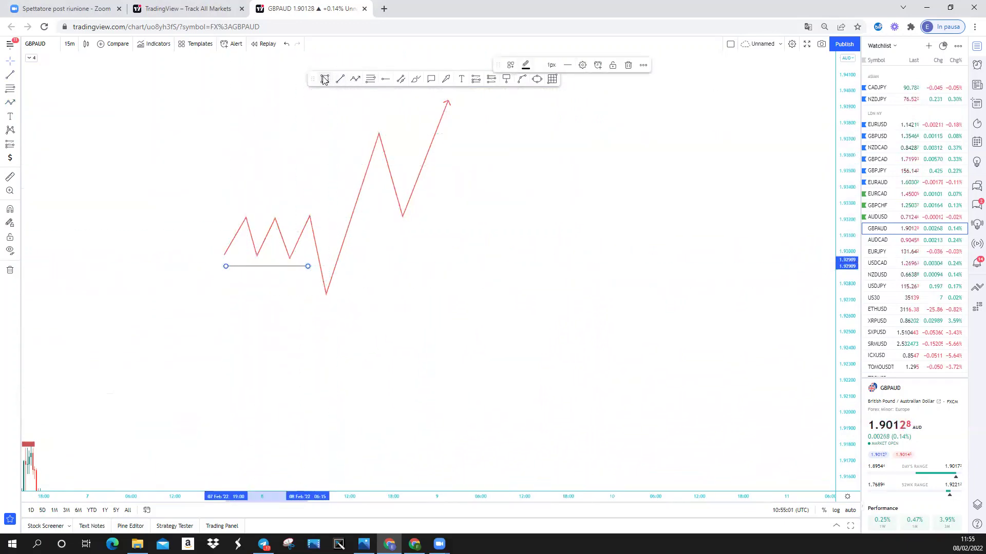
{"action": "left_click", "coordinate": [325, 79]}
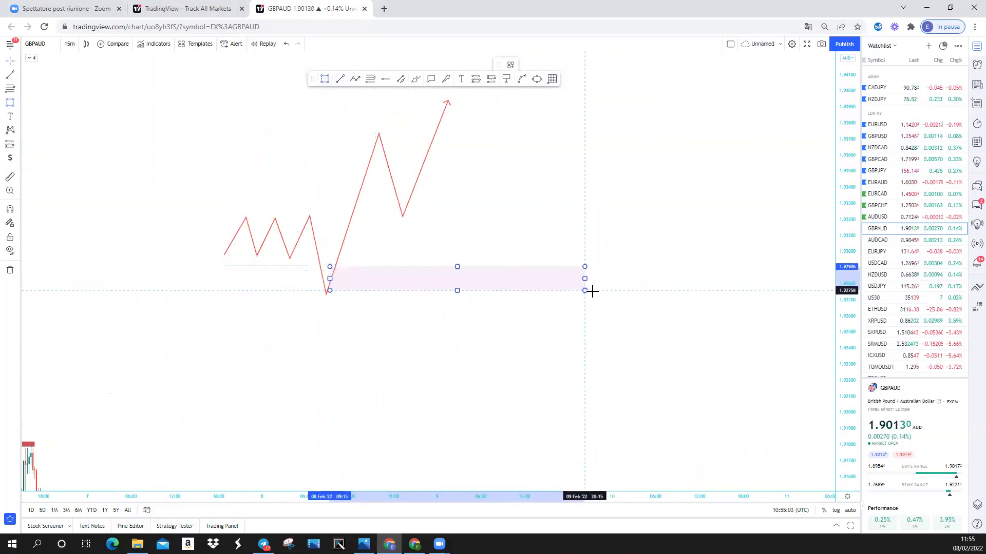
{"action": "left_click", "coordinate": [599, 295]}
Draw a downward arrow path from the schematic's highest point back into the wide rectangle zone
{"action": "left_click", "coordinate": [355, 79]}
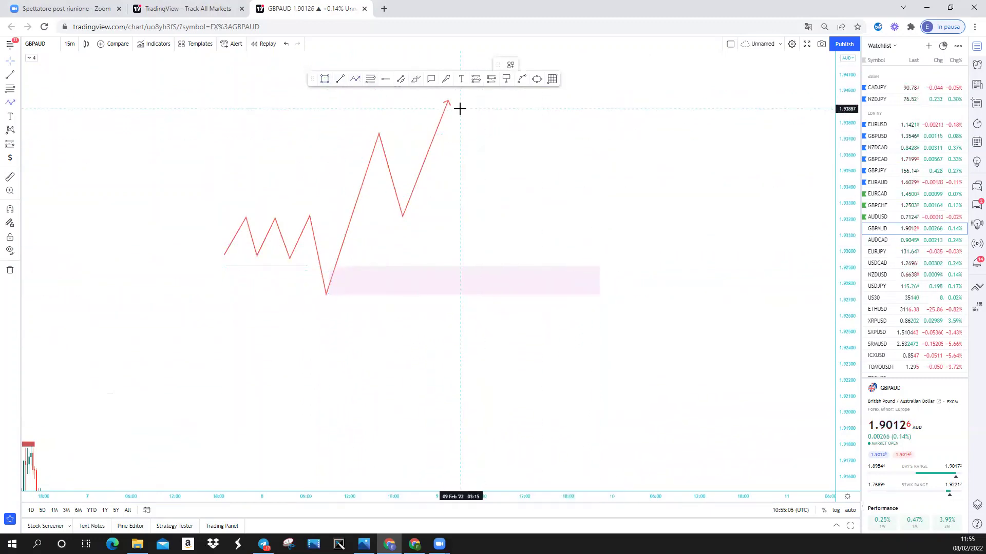
{"action": "left_click", "coordinate": [460, 109]}
{"action": "double_click", "coordinate": [515, 282]}
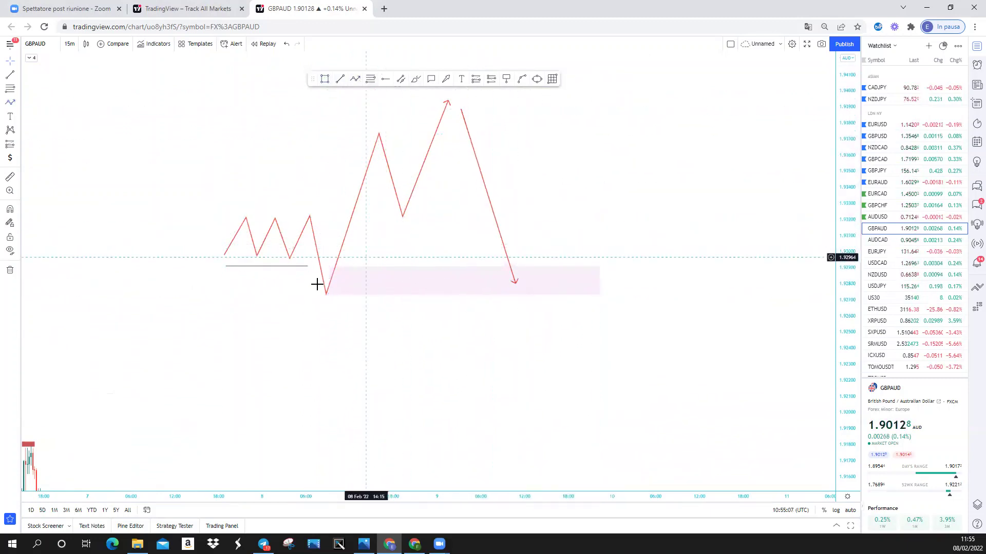
{"action": "left_click", "coordinate": [327, 279]}
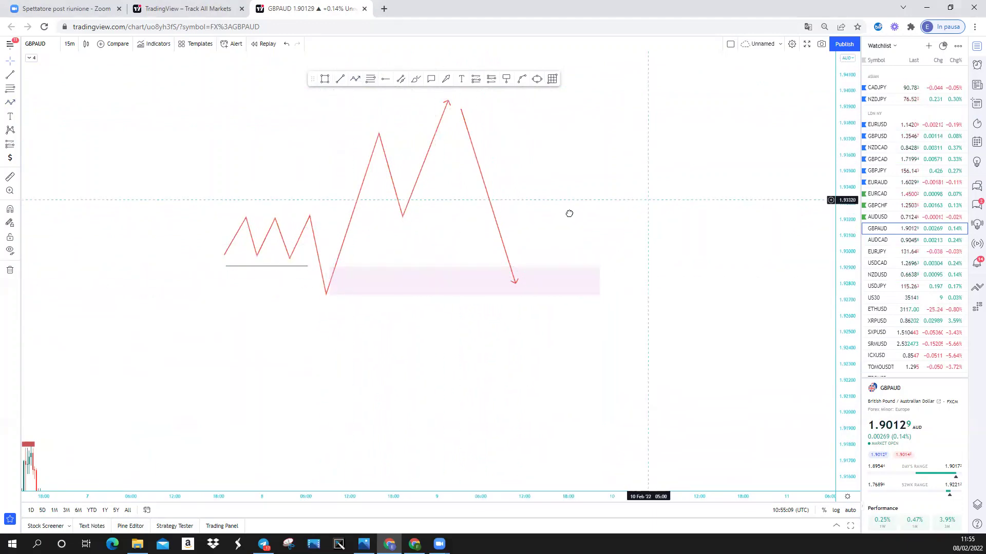
Draw a small rectangle zone starting at the last range peak, just before the drop to the deeper low
{"action": "left_click_drag", "start_coordinate": [568, 214], "coordinate": [497, 233]}
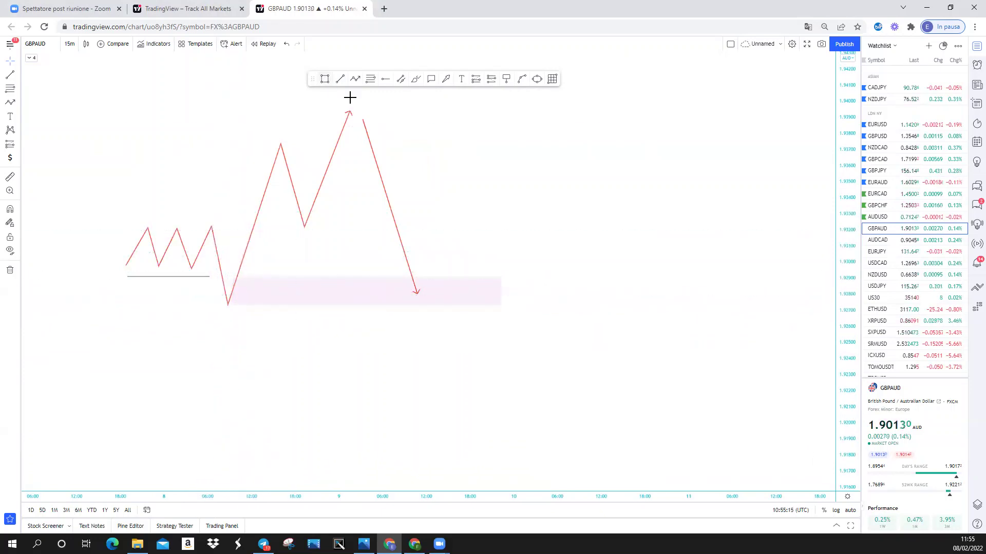
{"action": "left_click", "coordinate": [324, 83]}
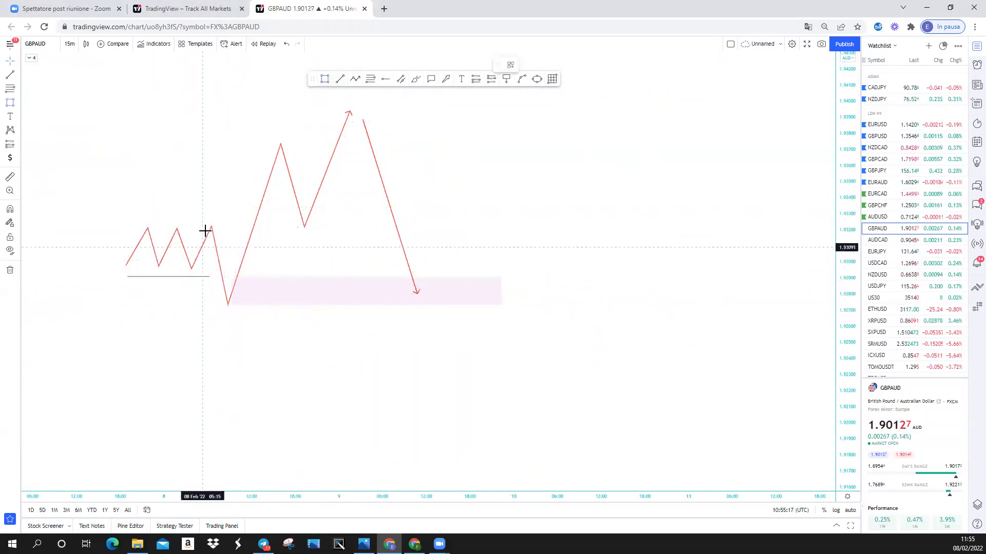
{"action": "left_click_drag", "start_coordinate": [211, 229], "coordinate": [283, 247]}
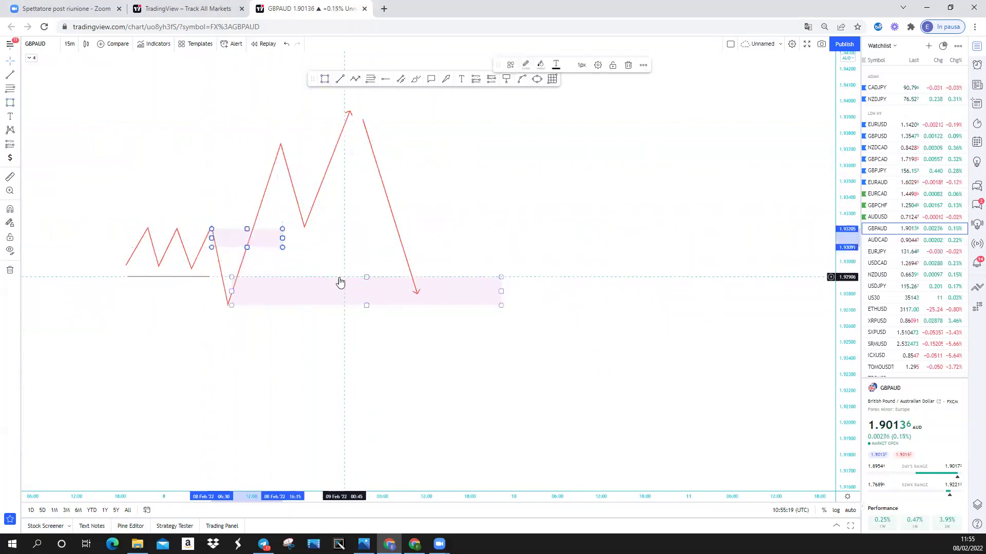
Draw a short path from the small rectangle down to a shallow dip and back up towards the first rally high
{"action": "left_click", "coordinate": [354, 80]}
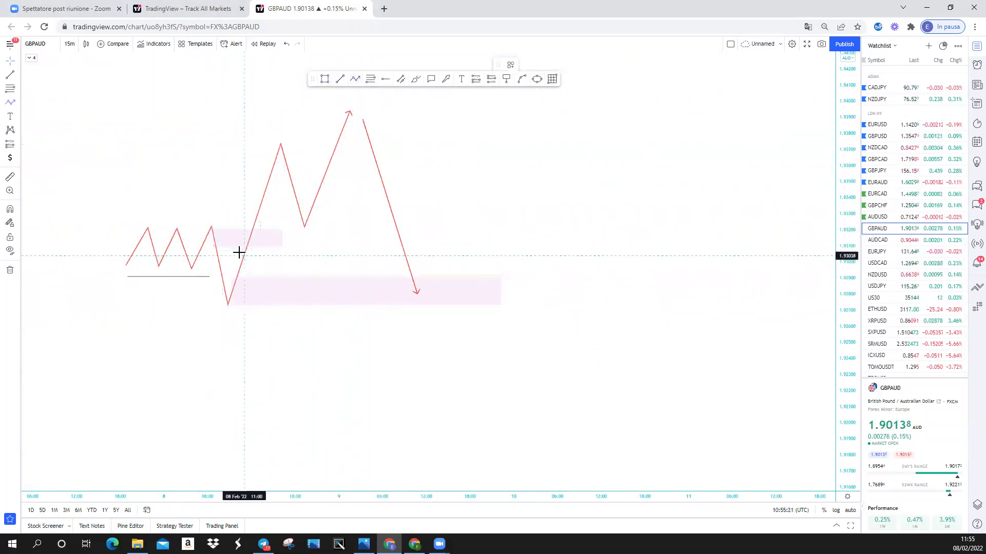
{"action": "left_click", "coordinate": [249, 236]}
{"action": "left_click", "coordinate": [262, 262]}
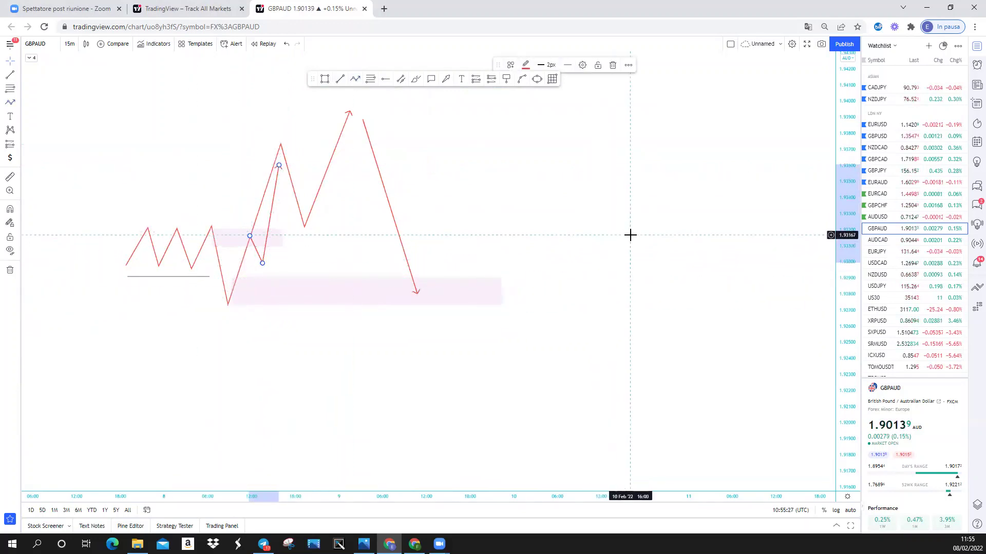
Return to the GBPAUD candles around the HTF OB zone and set the chart timeframe to 1 hour
{"action": "mouse_move", "coordinate": [442, 379]}
{"action": "left_mouse_down"}
{"action": "mouse_move", "coordinate": [693, 176]}
{"action": "mouse_move", "coordinate": [583, 183]}
{"action": "mouse_move", "coordinate": [478, 249]}
{"action": "left_mouse_up"}
{"action": "left_click_drag", "start_coordinate": [363, 391], "coordinate": [522, 326]}
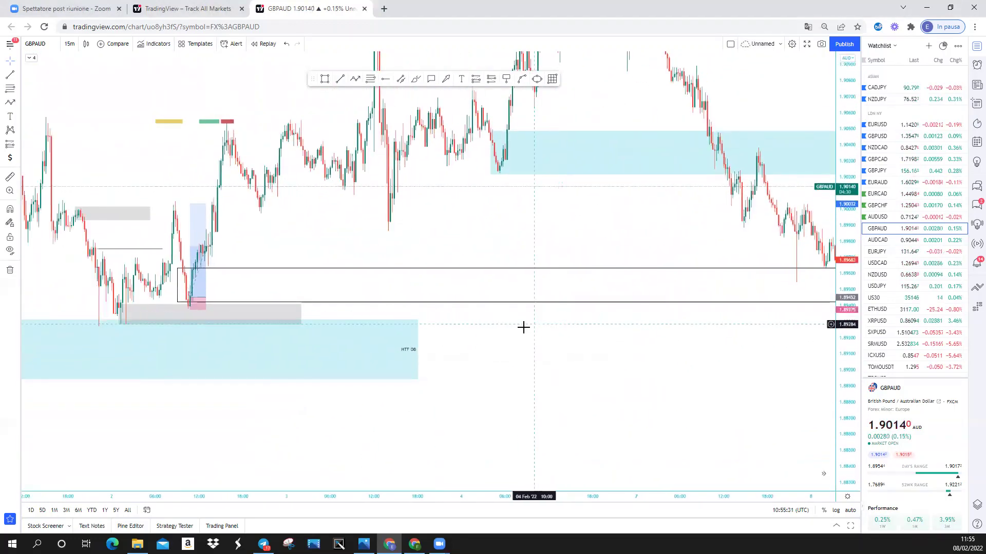
{"action": "left_click_drag", "start_coordinate": [209, 411], "coordinate": [257, 406]}
{"action": "left_click", "coordinate": [70, 44]}
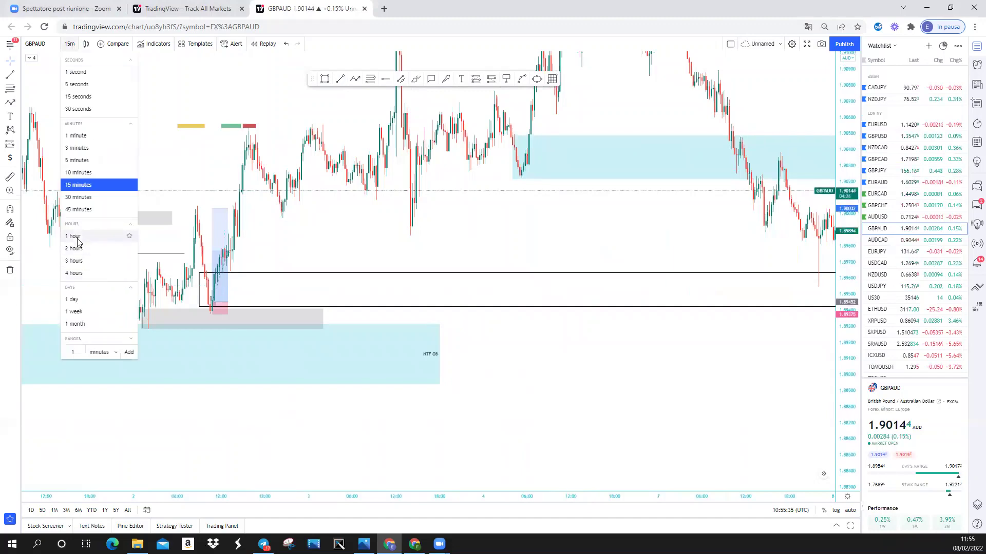
{"action": "left_click", "coordinate": [85, 237]}
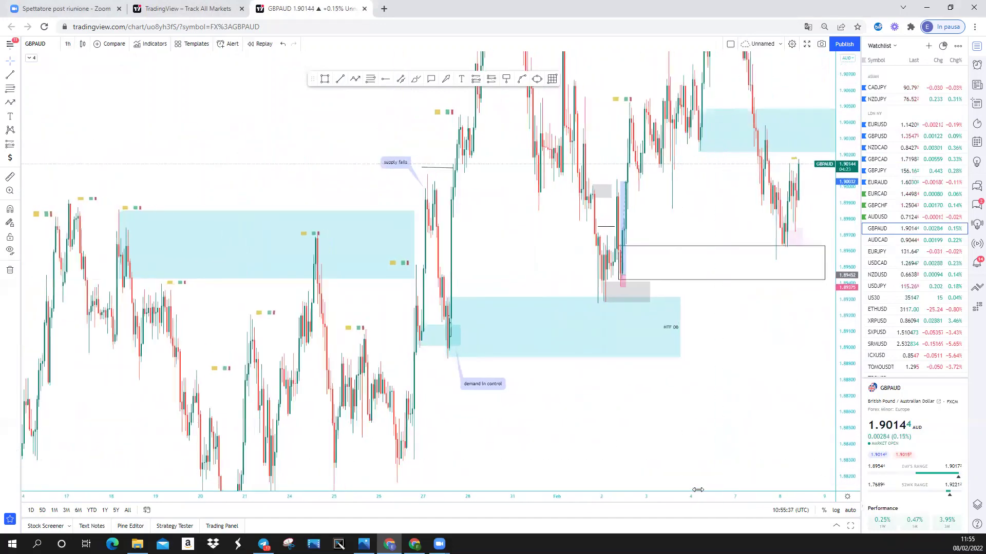
Extend the HTF OB rectangle slightly to 3 Feb 19:00 and move the outlined rectangle's left edge to 2 Feb 10:00
{"action": "scroll", "coordinate": [617, 462], "scroll_direction": "up", "scroll_amount": 3}
{"action": "scroll", "coordinate": [616, 462], "scroll_direction": "left", "scroll_amount": 5}
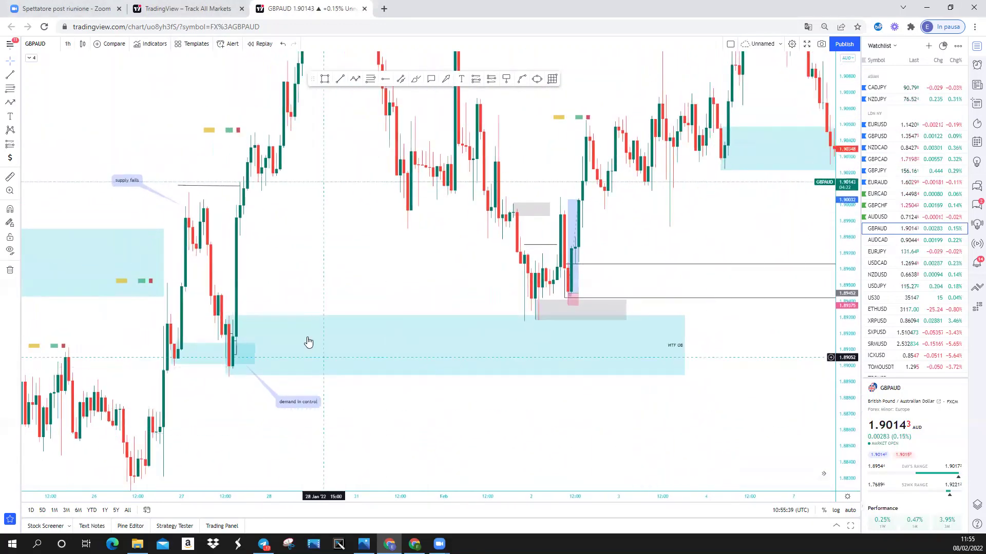
{"action": "scroll", "coordinate": [459, 279], "scroll_direction": "left", "scroll_amount": 1}
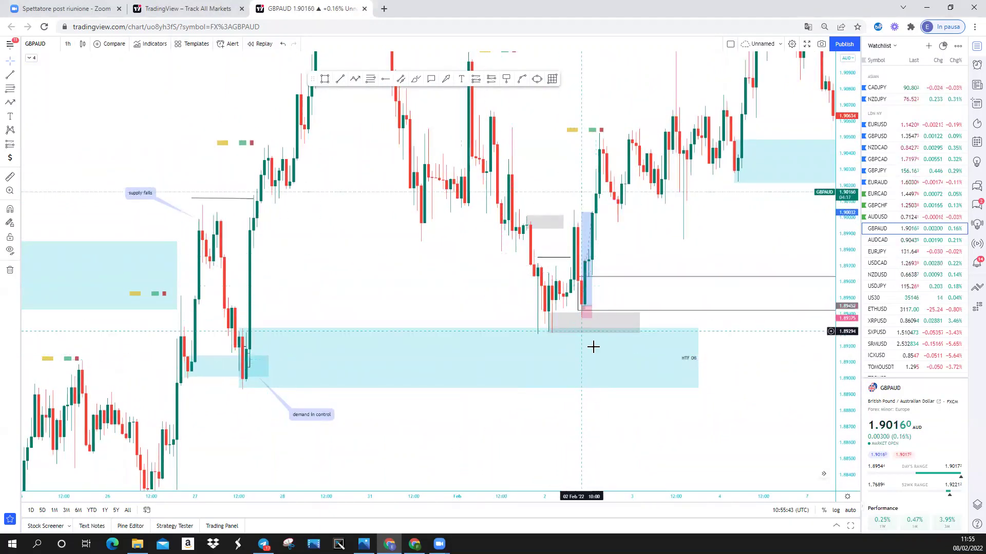
{"action": "mouse_move", "coordinate": [698, 357]}
{"action": "left_mouse_down"}
{"action": "mouse_move", "coordinate": [638, 356]}
{"action": "mouse_move", "coordinate": [702, 358]}
{"action": "left_mouse_up"}
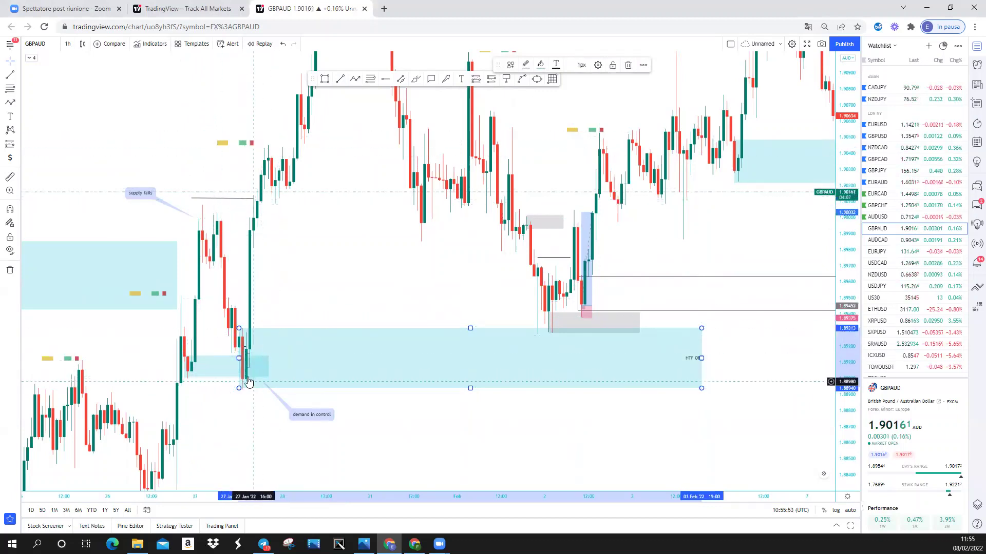
{"action": "left_click_drag", "start_coordinate": [552, 288], "coordinate": [473, 365]}
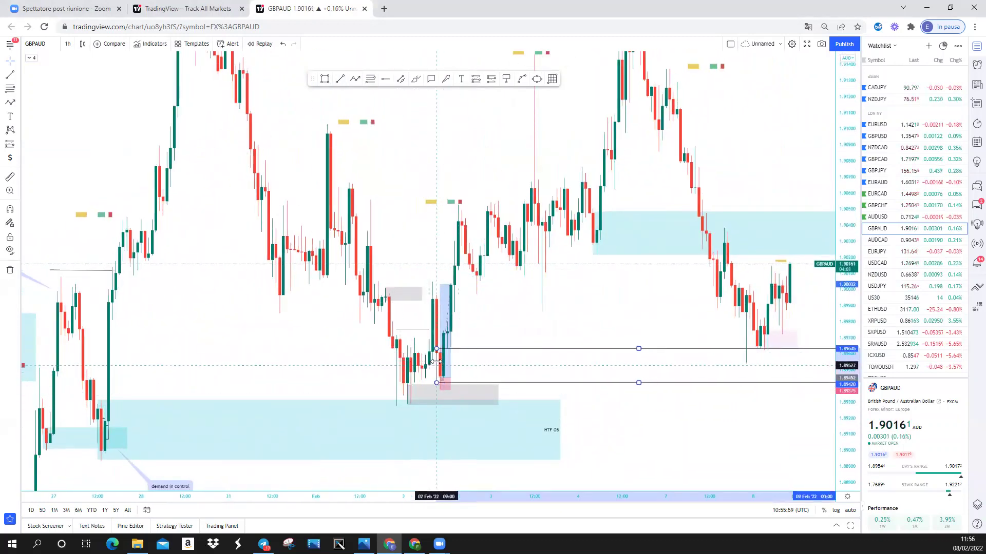
{"action": "left_click", "coordinate": [478, 398]}
Set the timeframe to 30 minutes and lower the outlined rectangle's bottom edge to 1.89382
{"action": "left_click", "coordinate": [68, 44]}
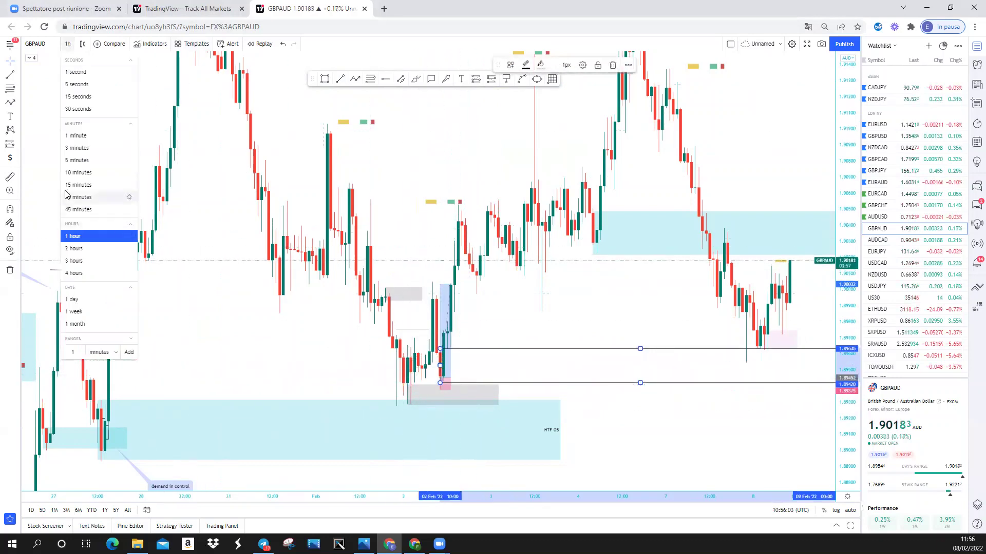
{"action": "left_click", "coordinate": [80, 202]}
{"action": "left_click_drag", "start_coordinate": [274, 308], "coordinate": [622, 303]}
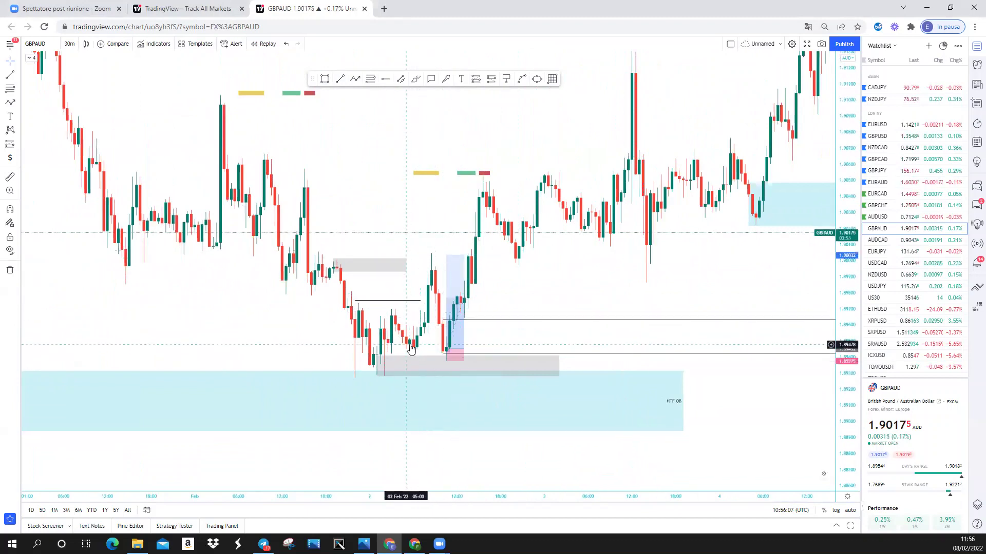
{"action": "left_click", "coordinate": [444, 350]}
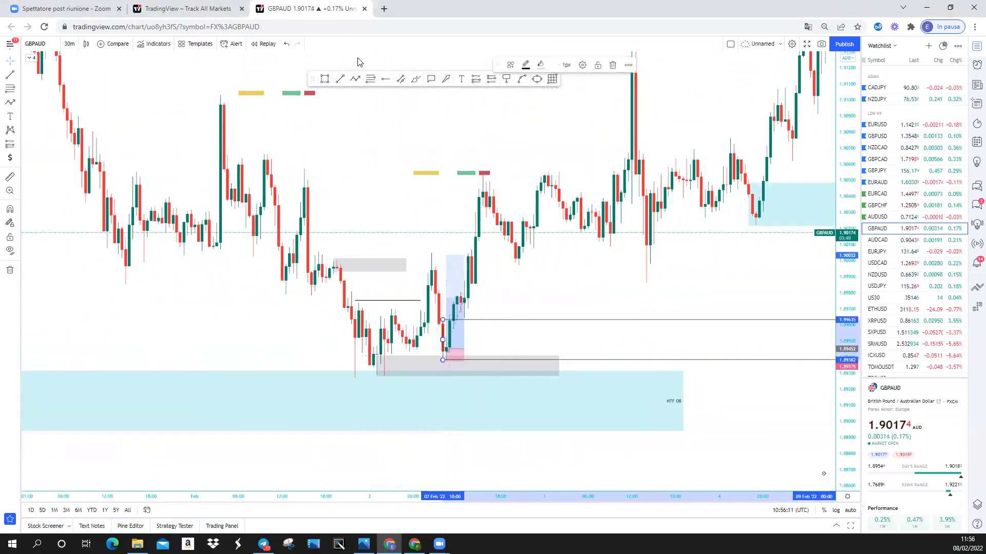
Draw a short horizontal line at about 1.90112 above the 2 Feb swing high
{"action": "left_click", "coordinate": [421, 240]}
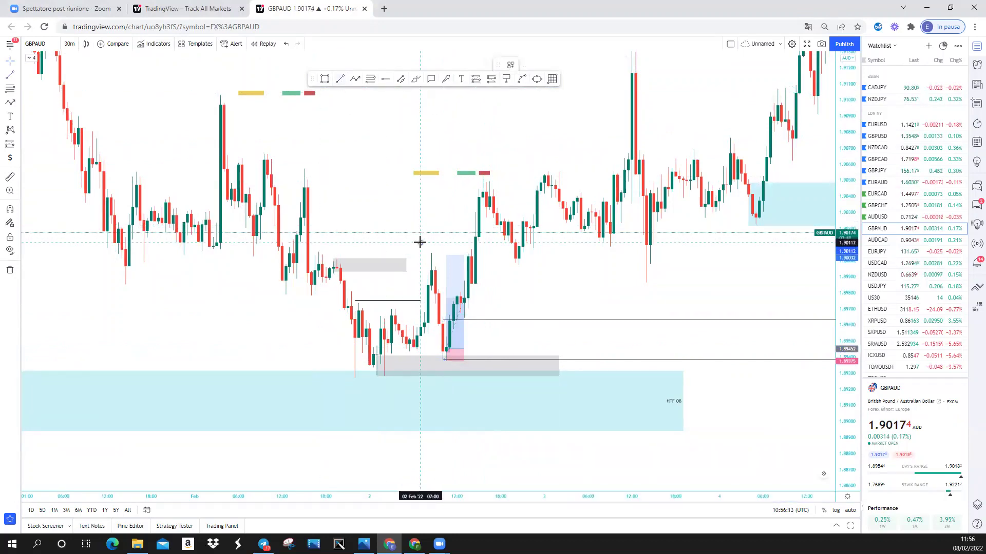
{"action": "left_click_drag", "start_coordinate": [559, 305], "coordinate": [260, 354]}
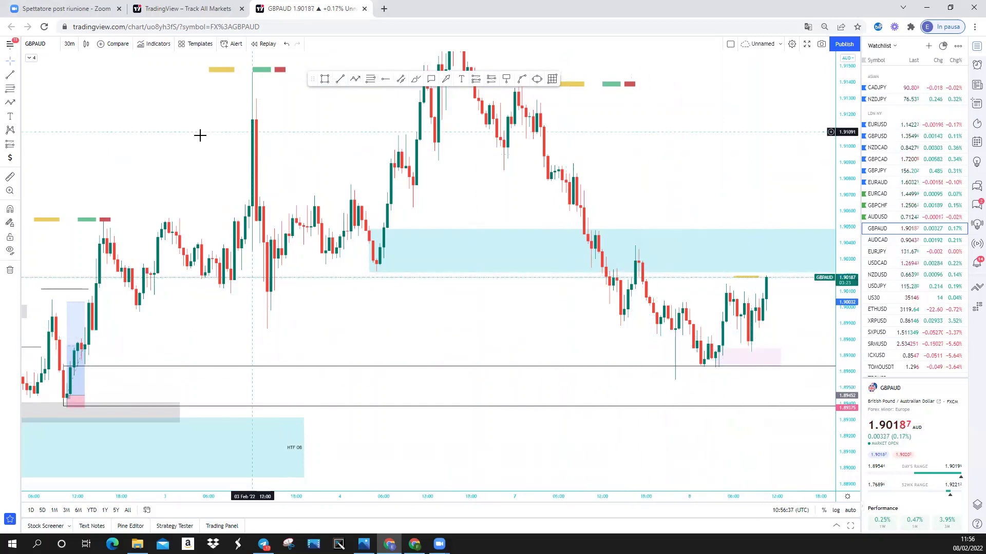
Set the timeframe to 5 minutes and frame the latest price action between the blue supply zone and the outlined rectangle
{"action": "left_click_drag", "start_coordinate": [105, 405], "coordinate": [330, 319]}
{"action": "scroll", "coordinate": [371, 291], "scroll_direction": "right", "scroll_amount": 10}
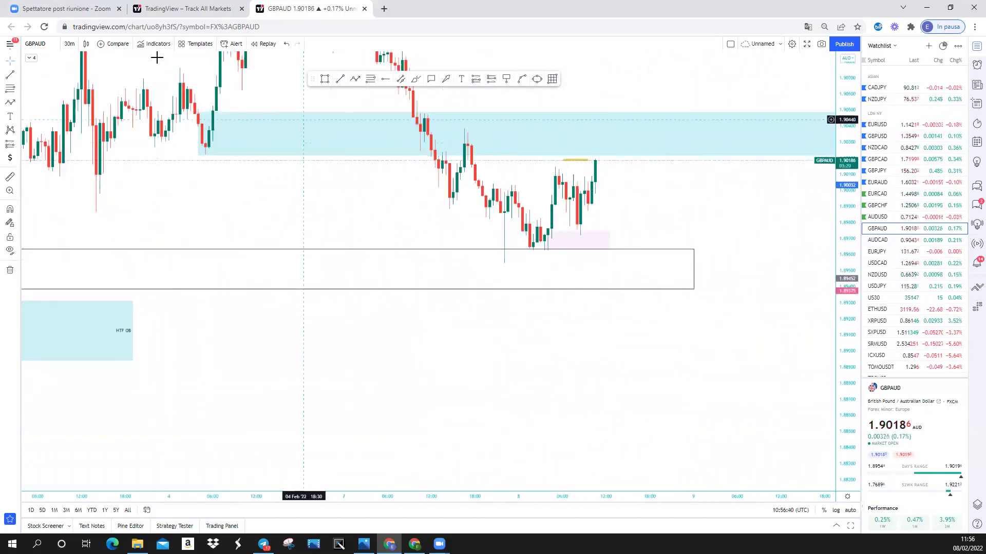
{"action": "left_click", "coordinate": [69, 44]}
{"action": "left_click", "coordinate": [89, 164]}
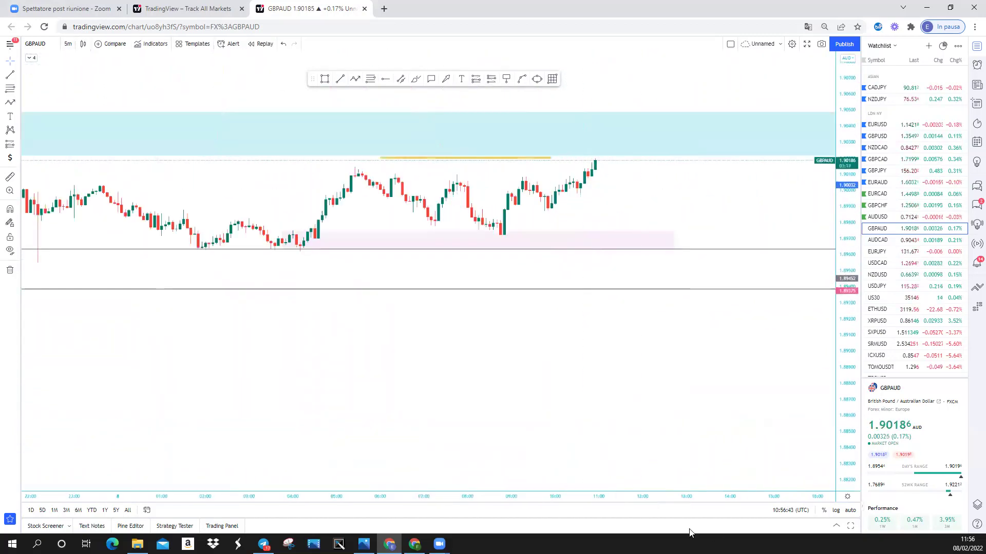
{"action": "left_click_drag", "start_coordinate": [686, 497], "coordinate": [803, 496]}
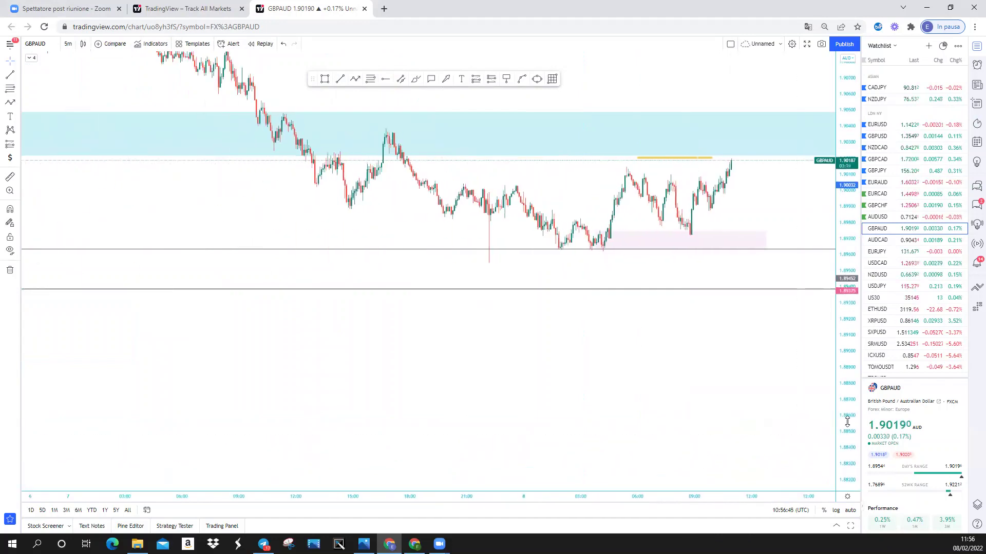
{"action": "left_click_drag", "start_coordinate": [486, 229], "coordinate": [448, 292]}
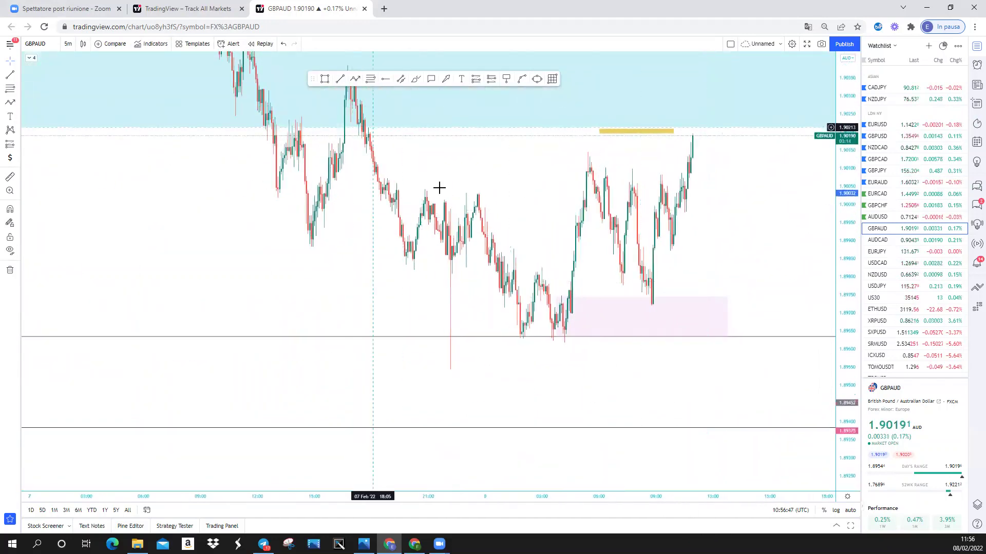
Start a bar replay of the 5-minute chart from about 20:45 on 7 Feb
{"action": "left_click_drag", "start_coordinate": [438, 189], "coordinate": [417, 271]}
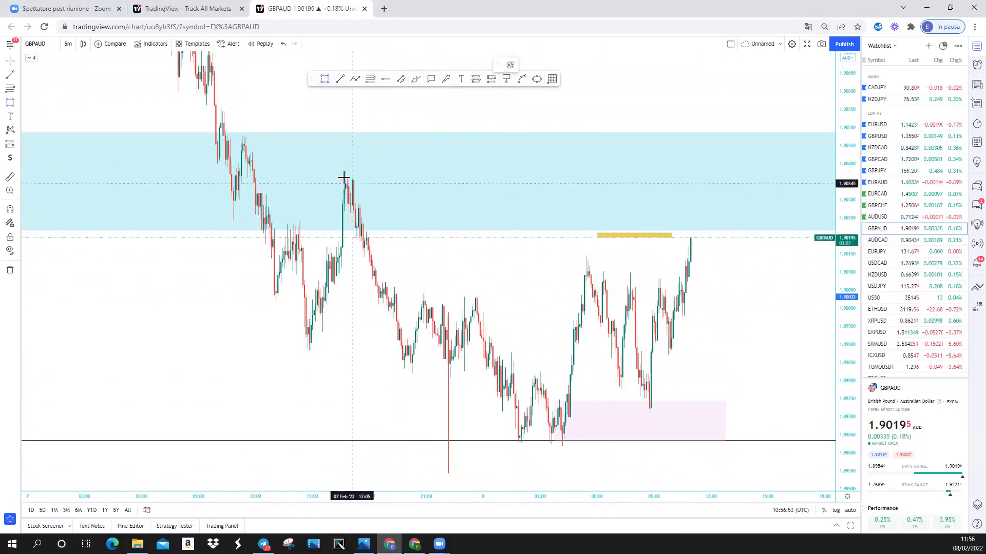
{"action": "left_click", "coordinate": [263, 44]}
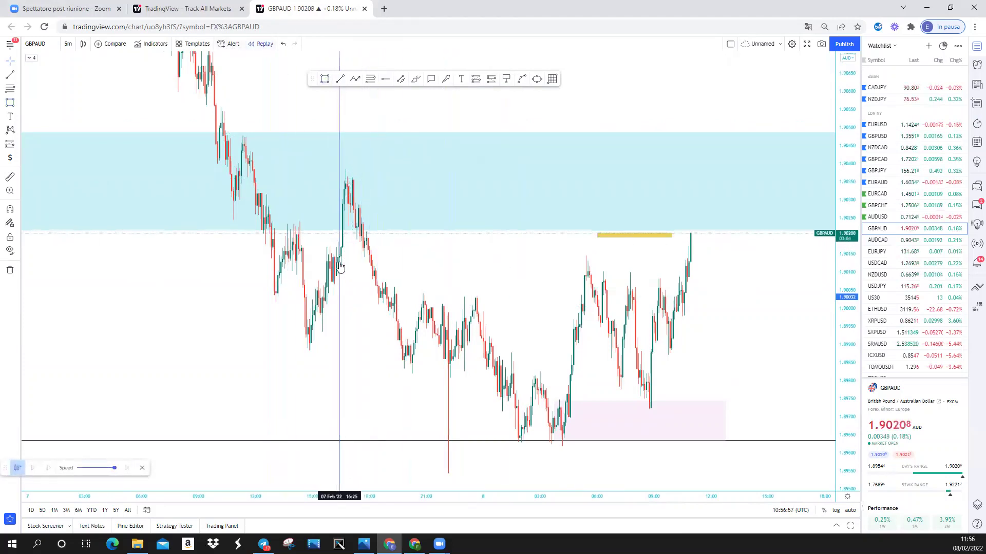
{"action": "left_click", "coordinate": [422, 347]}
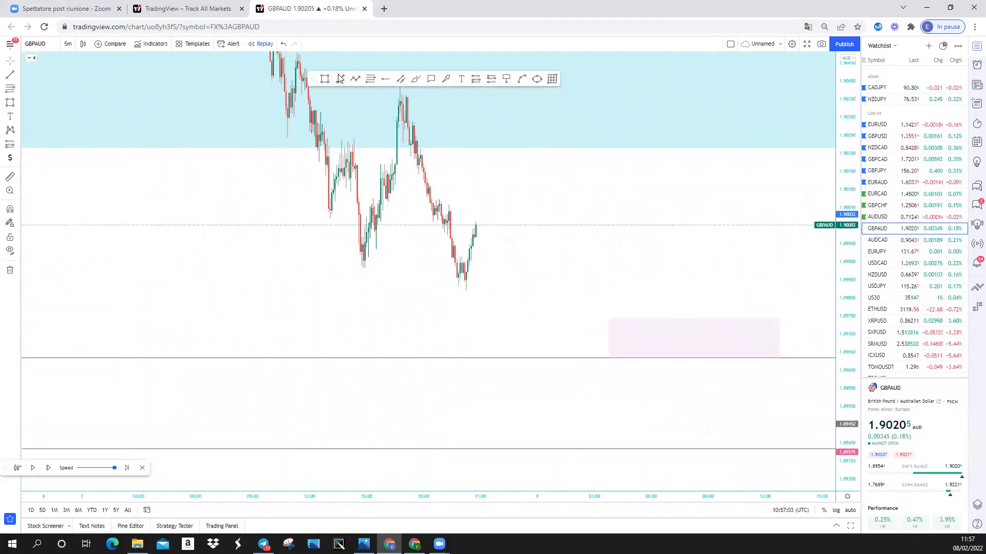
Draw a horizontal trend line at about 1.89875 under the 7 Feb swing low, from 14:35 to 19:25
{"action": "left_click", "coordinate": [340, 78]}
{"action": "left_click", "coordinate": [359, 270]}
{"action": "left_click", "coordinate": [450, 271]}
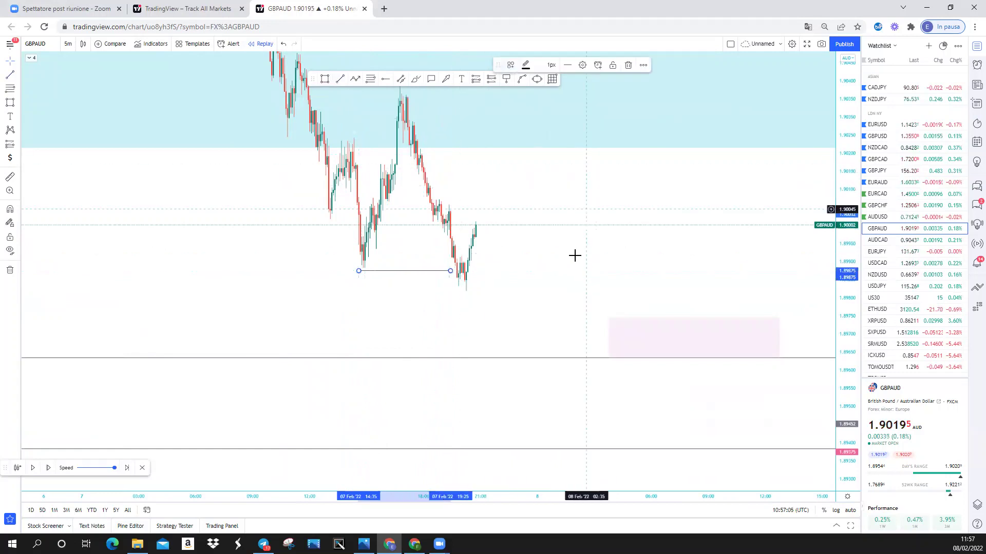
Draw a horizontal trend line at about 1.90394 above the 7 Feb swing high inside the blue supply zone
{"action": "left_click_drag", "start_coordinate": [575, 255], "coordinate": [549, 281]}
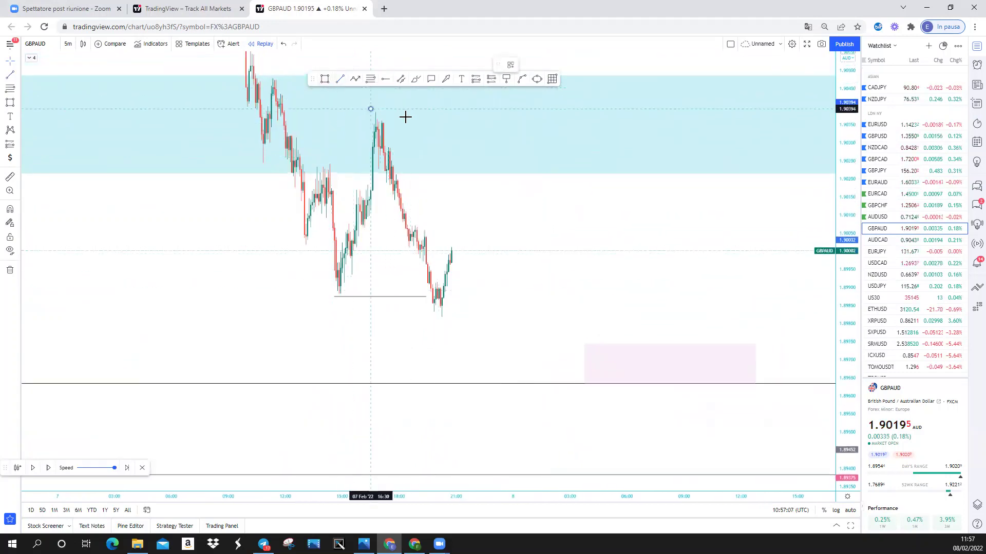
{"action": "left_click", "coordinate": [372, 108]}
{"action": "left_click", "coordinate": [498, 107]}
Advance the replay bar by bar, and play it briefly up to about 22:40 on 7 Feb
{"action": "left_click_drag", "start_coordinate": [625, 282], "coordinate": [486, 304]}
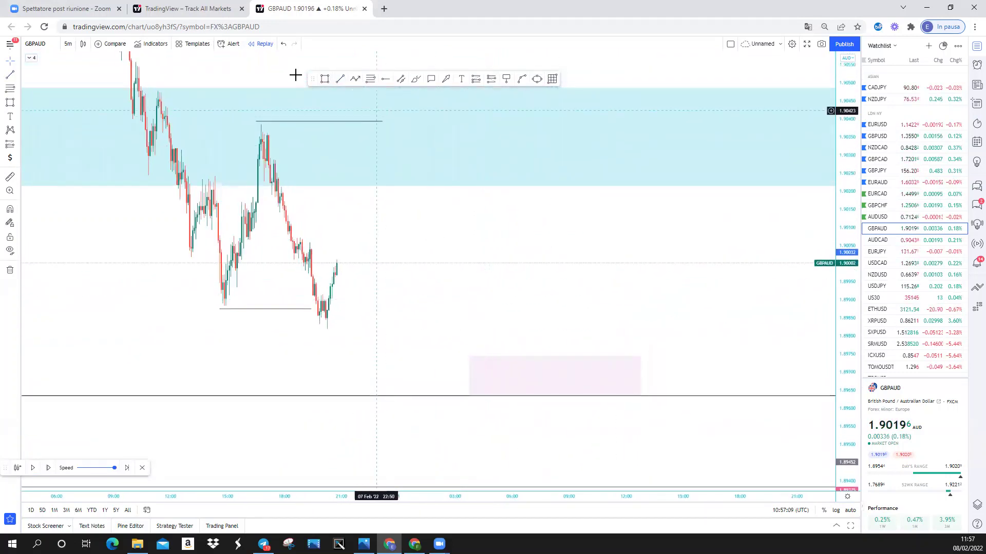
{"action": "left_click", "coordinate": [49, 467]}
{"action": "left_click", "coordinate": [49, 468]}
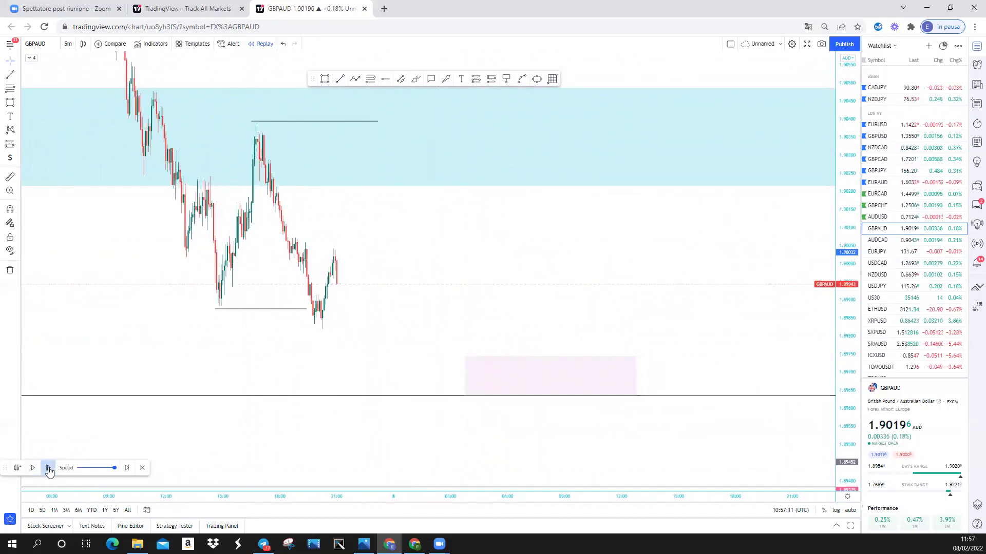
{"action": "left_click", "coordinate": [48, 468]}
{"action": "left_click", "coordinate": [48, 468]}
{"action": "left_click", "coordinate": [49, 468]}
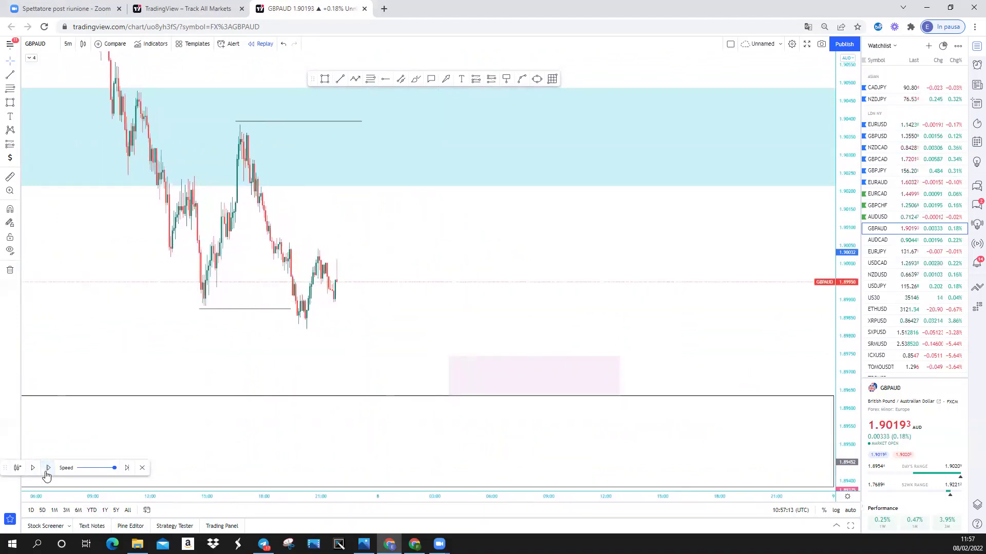
{"action": "left_click", "coordinate": [31, 467]}
{"action": "left_click", "coordinate": [31, 467]}
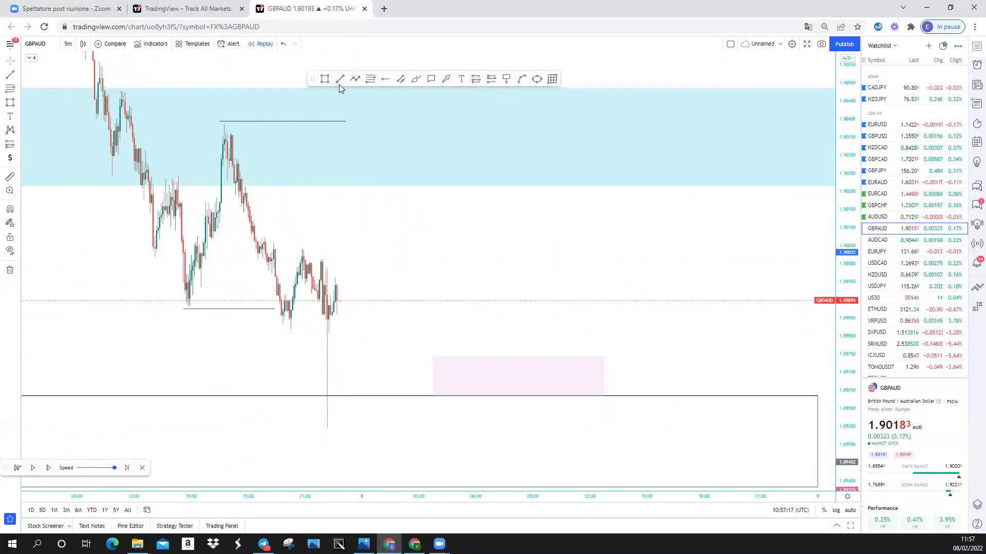
Draw a short line at about 1.89815 under the newer low and a thin rectangle from about 1.90050 to 1.90020 at the following high
{"action": "left_click", "coordinate": [277, 331]}
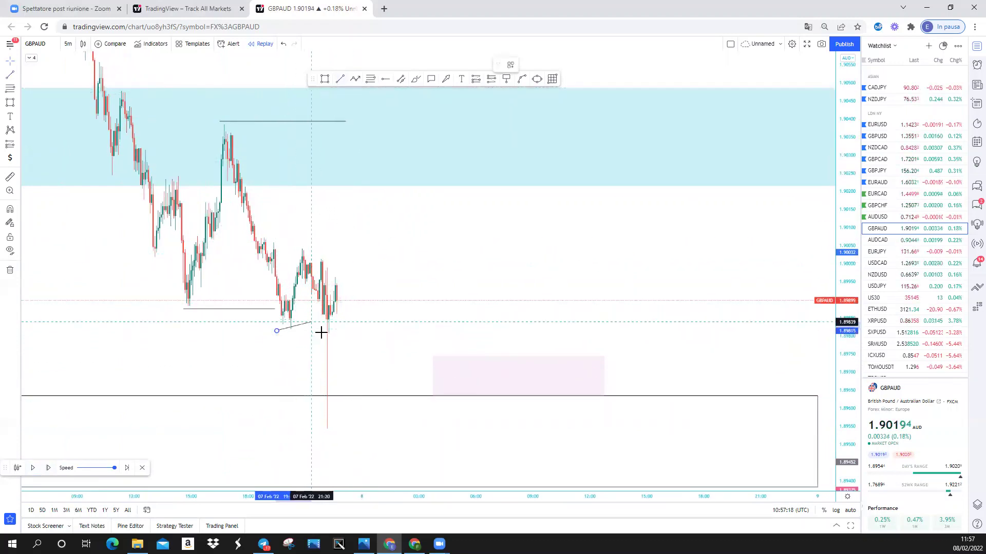
{"action": "left_click", "coordinate": [321, 333]}
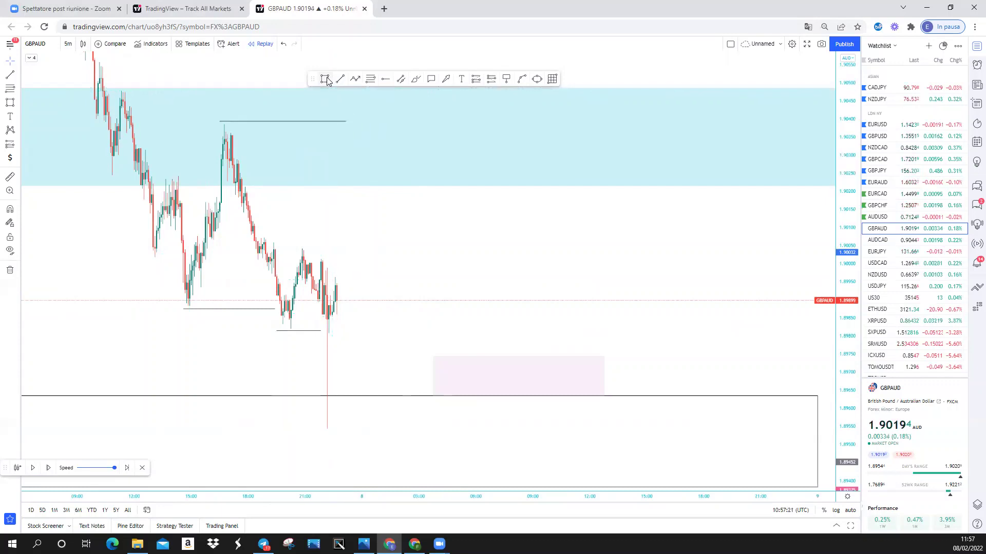
{"action": "left_click_drag", "start_coordinate": [300, 246], "coordinate": [435, 256]}
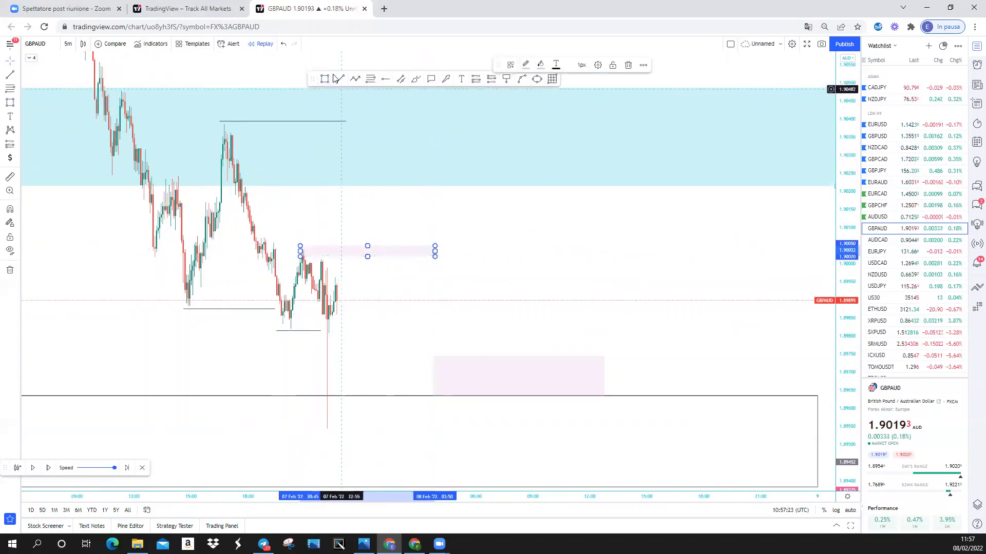
Play the replay to about 07:05 on 8 Feb and extend the thin rectangle's right edge to about 04:35
{"action": "left_click", "coordinate": [35, 468]}
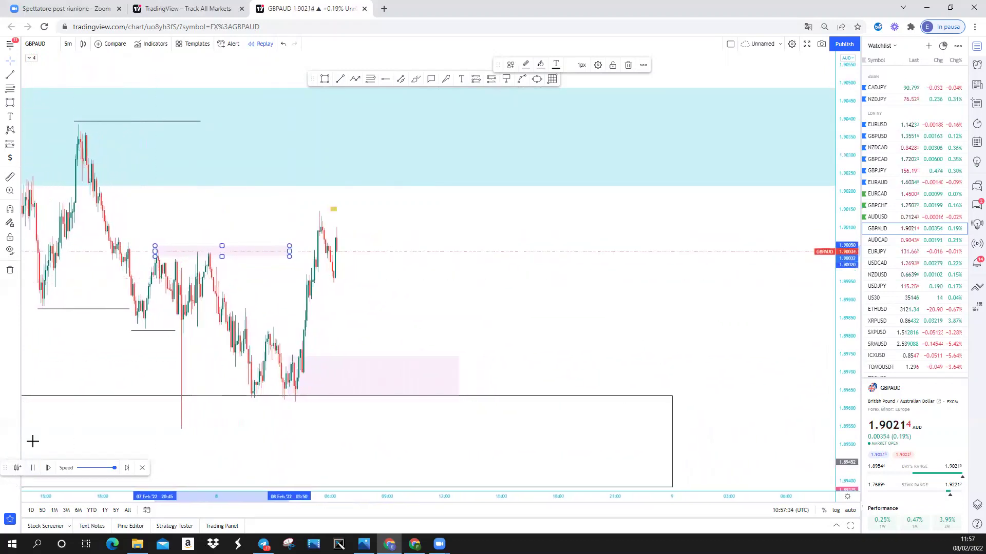
{"action": "left_click", "coordinate": [34, 468]}
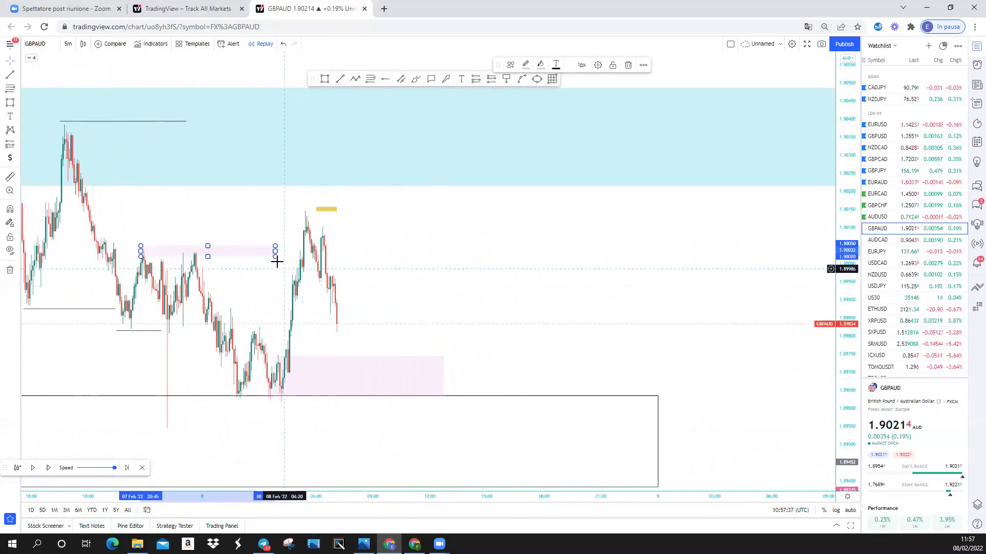
{"action": "left_click_drag", "start_coordinate": [275, 251], "coordinate": [265, 258]}
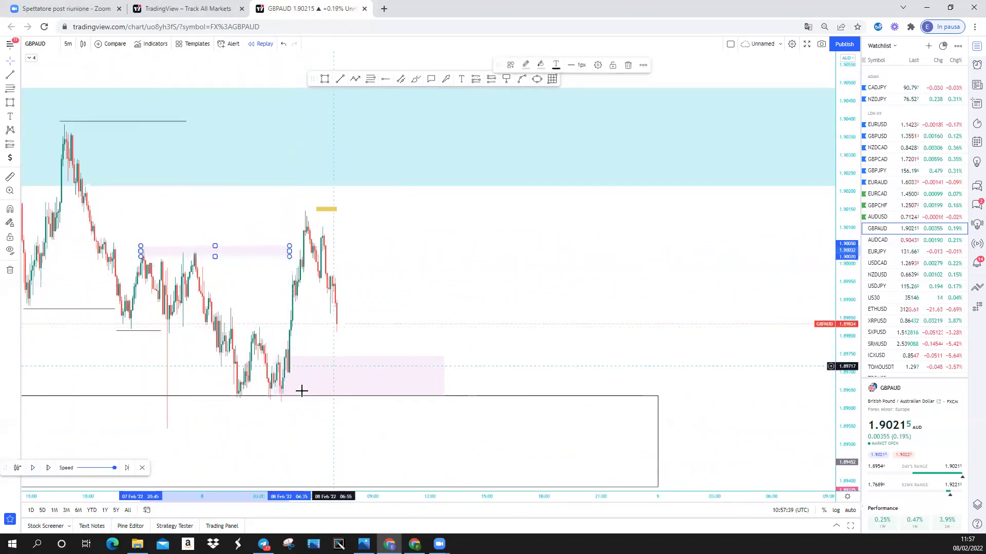
Set the timeframe to 15 minutes and extend the lower pink rectangle's right edge to about 9 Feb 09:00
{"action": "left_click", "coordinate": [69, 44]}
{"action": "left_click", "coordinate": [90, 185]}
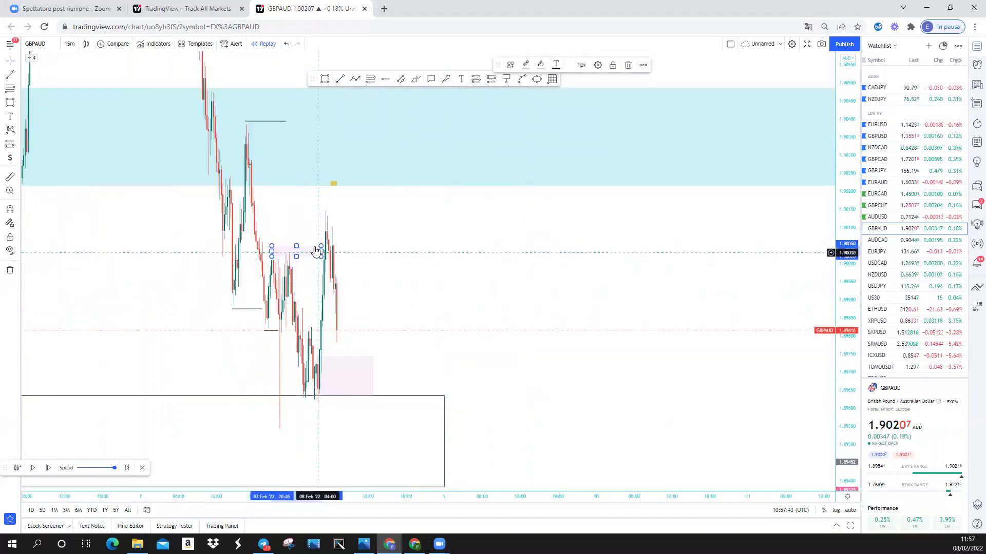
{"action": "left_click", "coordinate": [373, 378]}
{"action": "left_click_drag", "start_coordinate": [373, 376], "coordinate": [501, 367]}
{"action": "left_click", "coordinate": [488, 299]}
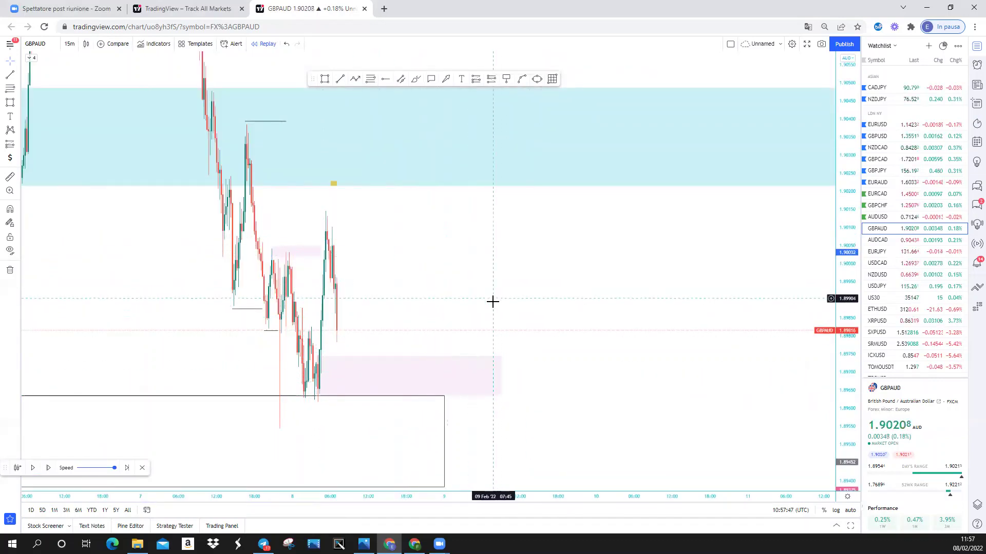
Set the timeframe to 5 minutes and play the replay through to the latest price
{"action": "left_click", "coordinate": [69, 45]}
{"action": "left_click", "coordinate": [85, 161]}
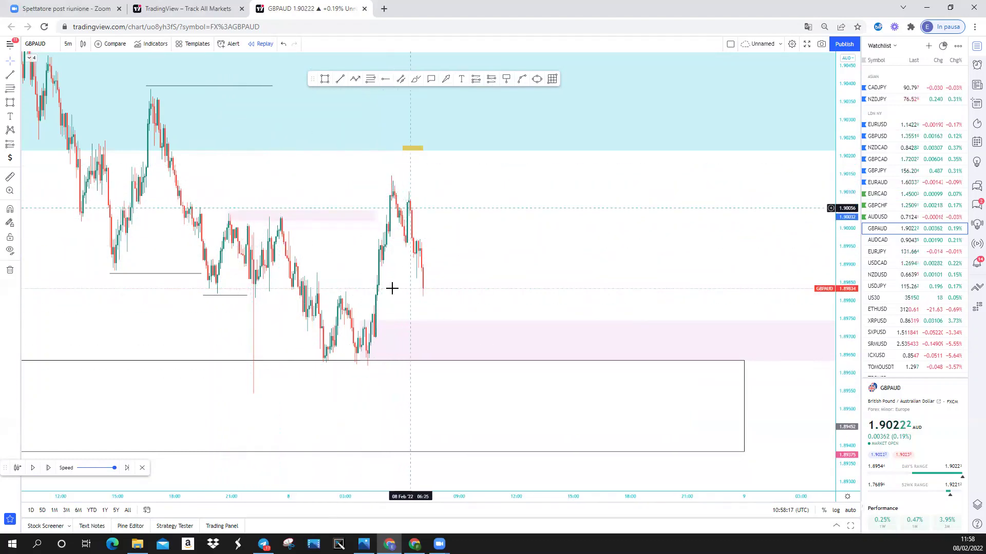
{"action": "left_click_drag", "start_coordinate": [446, 258], "coordinate": [425, 249]}
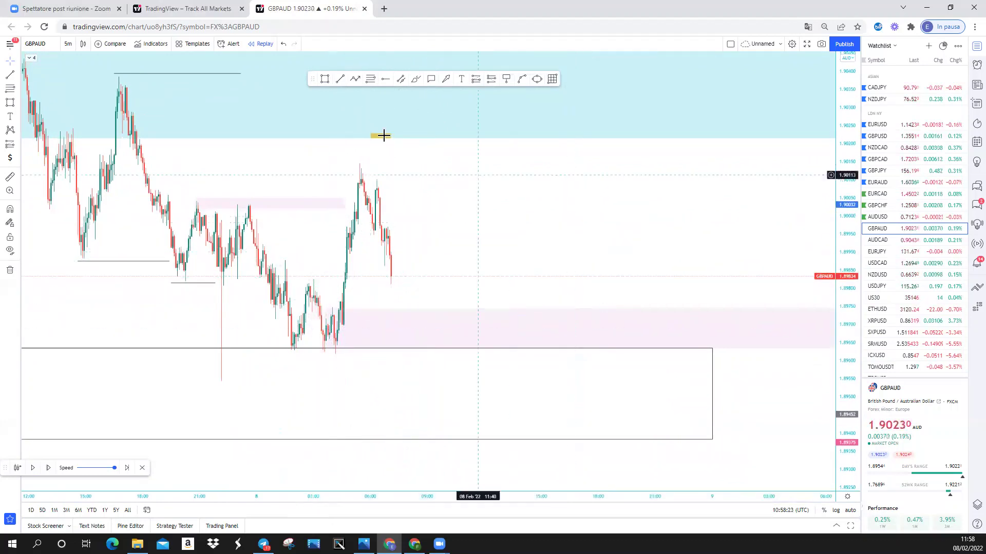
{"action": "left_click", "coordinate": [34, 468]}
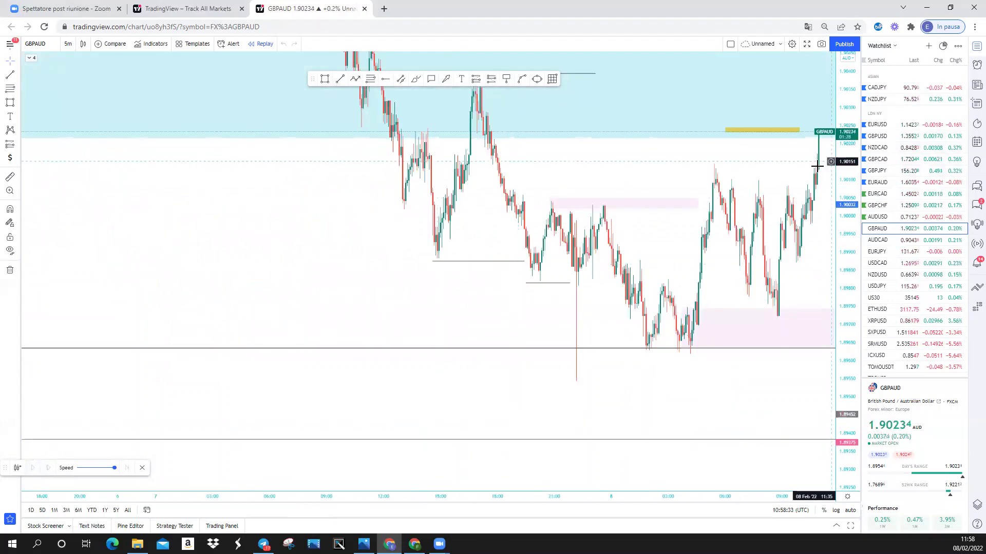
Place a long position at the 8 Feb retest of the lower pink zone with entry 1.89739, stop about 1.89607 and target 1.90172
{"action": "left_click_drag", "start_coordinate": [741, 265], "coordinate": [542, 271]}
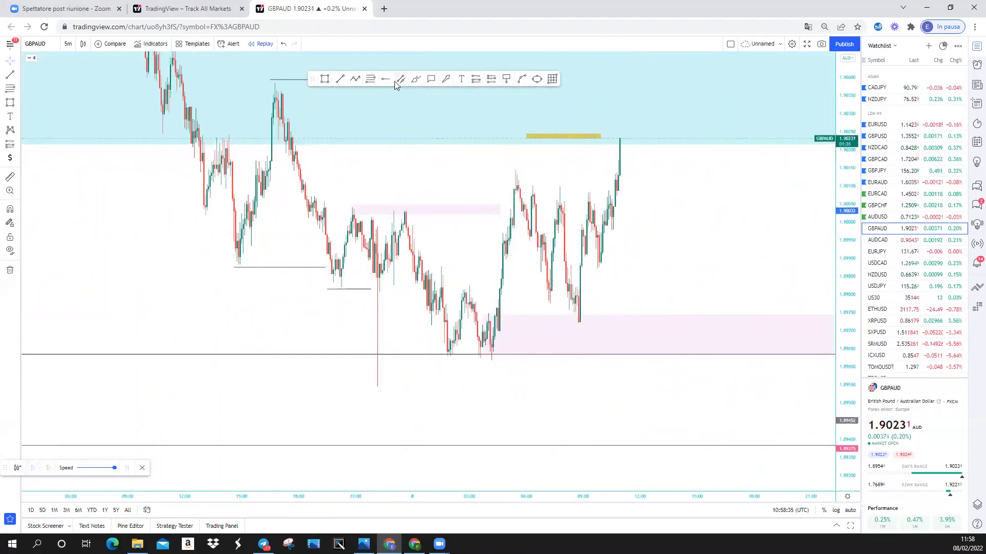
{"action": "left_click", "coordinate": [579, 317]}
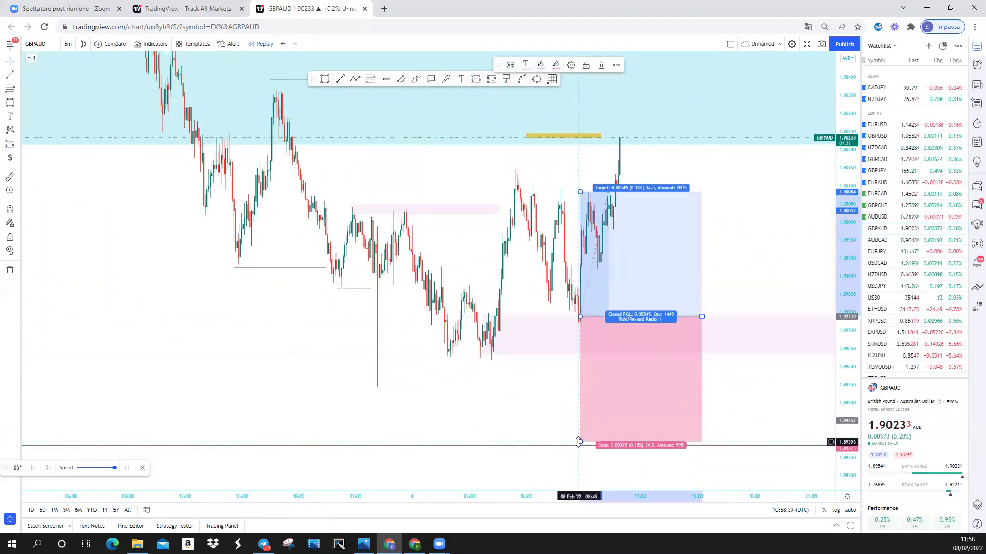
{"action": "left_click_drag", "start_coordinate": [579, 448], "coordinate": [568, 363]}
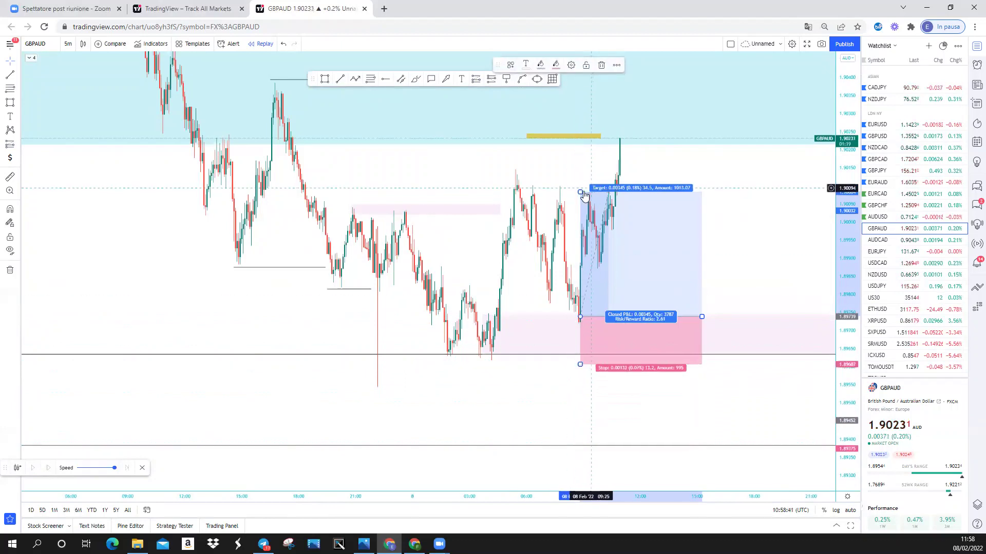
{"action": "mouse_move", "coordinate": [584, 166]}
{"action": "left_mouse_down"}
{"action": "mouse_move", "coordinate": [582, 137]}
{"action": "mouse_move", "coordinate": [583, 161]}
{"action": "left_mouse_up"}
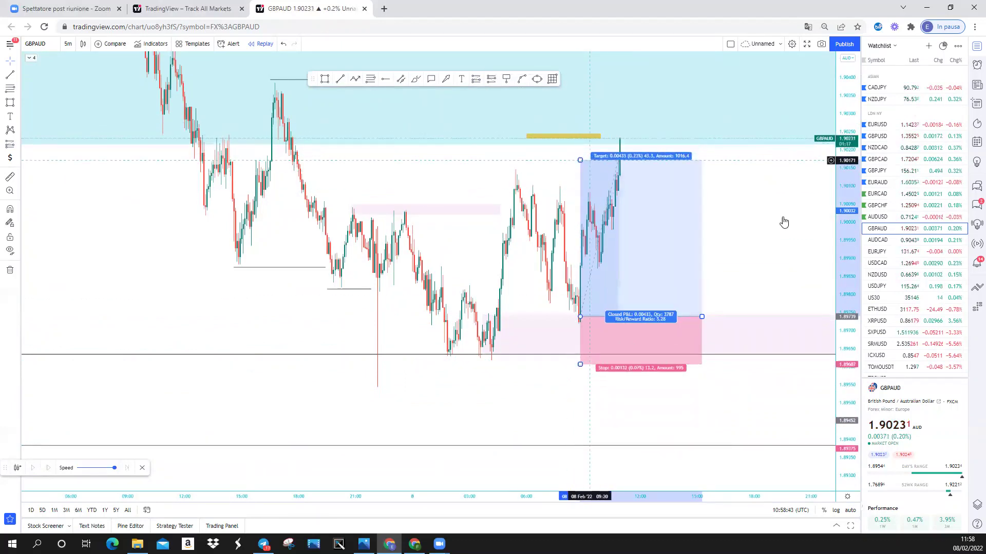
{"action": "left_click", "coordinate": [789, 227]}
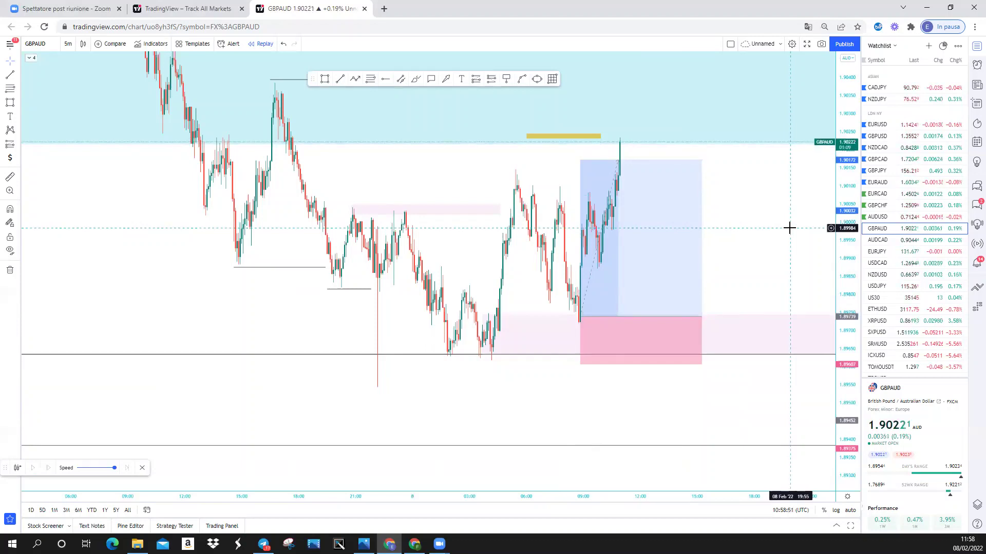
Tighten the long position's stop level to 1.89619, just below the lower pink zone
{"action": "left_click", "coordinate": [579, 359]}
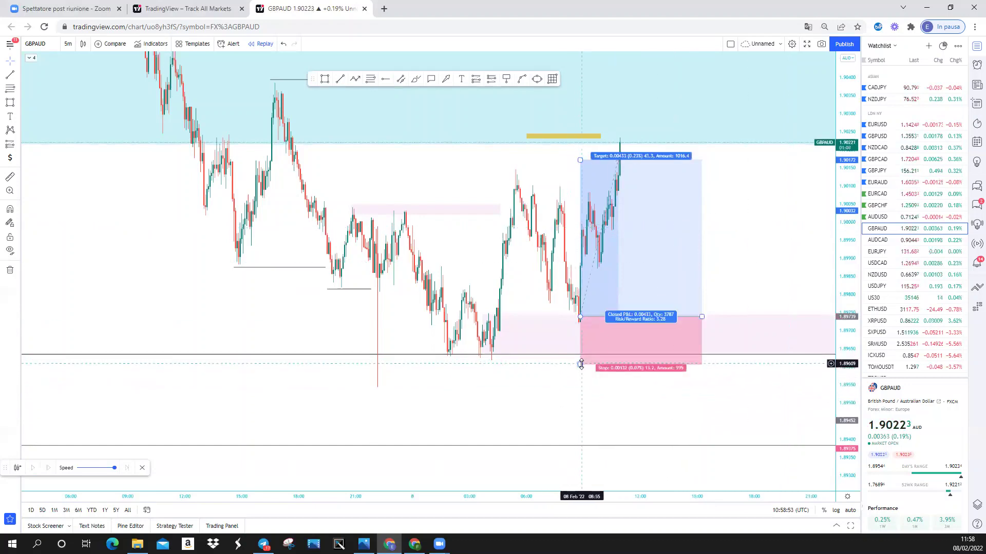
{"action": "left_click_drag", "start_coordinate": [578, 360], "coordinate": [580, 361]}
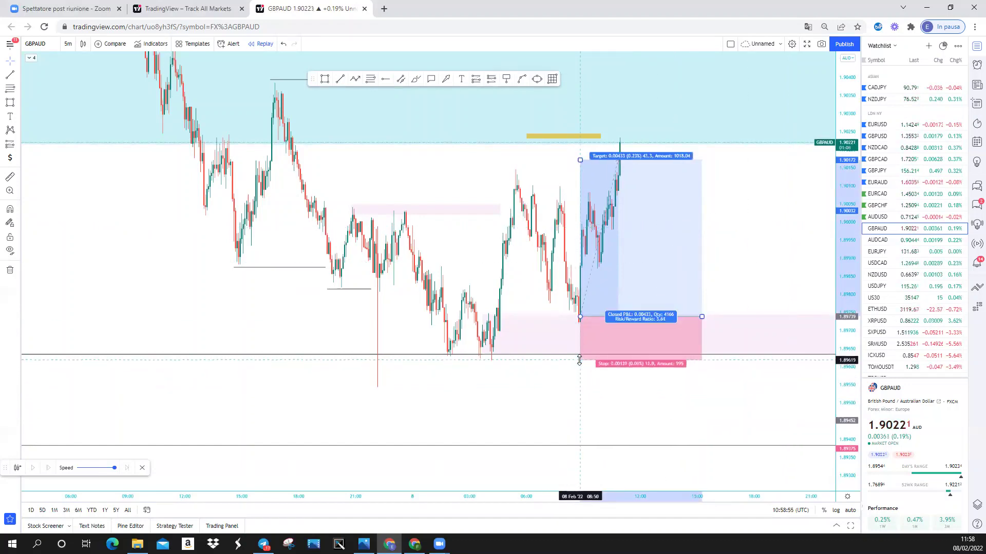
{"action": "left_click", "coordinate": [773, 253]}
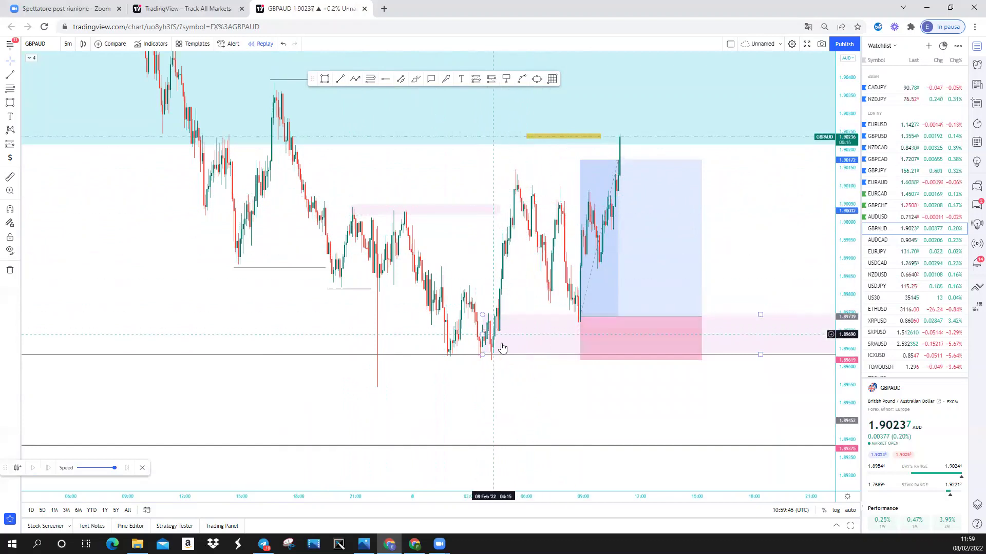
Move the lower pink rectangle's left edge to about 03:25 on 8 Feb
{"action": "left_click", "coordinate": [486, 337]}
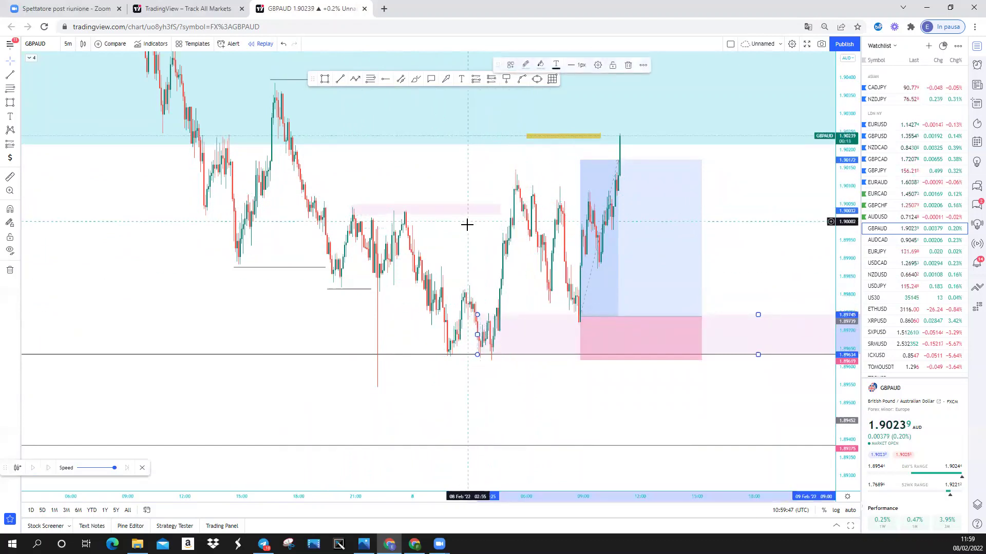
{"action": "left_click", "coordinate": [476, 255]}
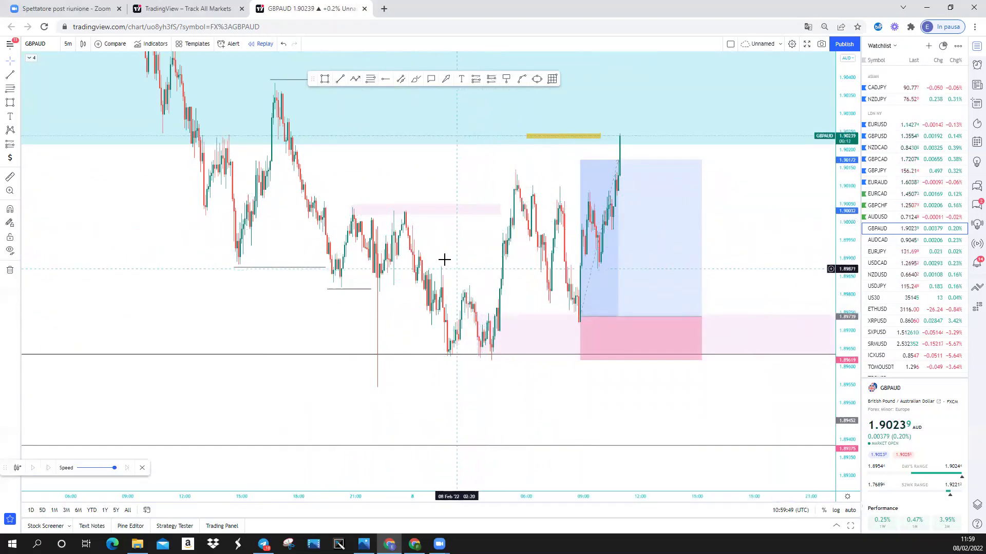
Draw a short horizontal line at about 1.90012 under the earlier 7 Feb swing low, ending at 14:10
{"action": "left_click_drag", "start_coordinate": [444, 260], "coordinate": [520, 318]}
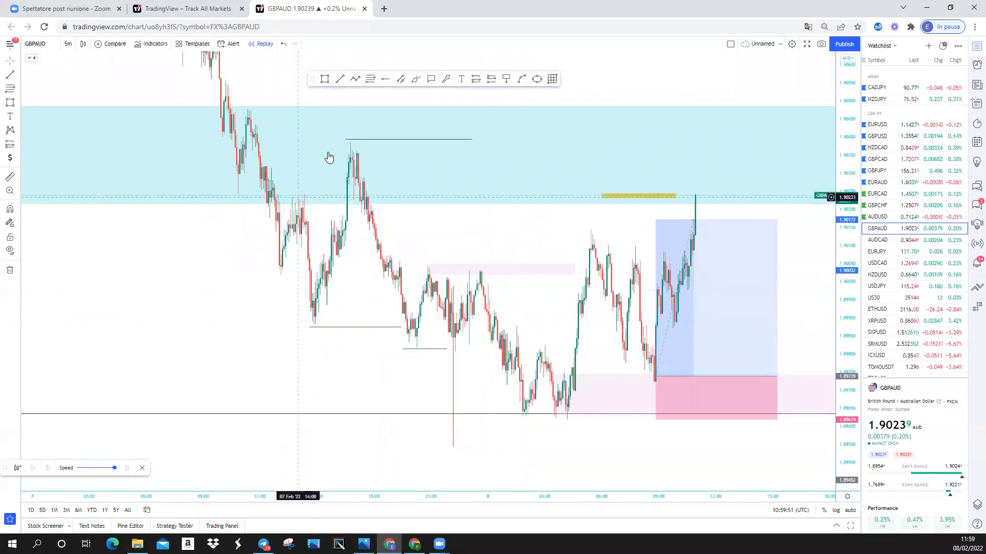
{"action": "left_click", "coordinate": [265, 277]}
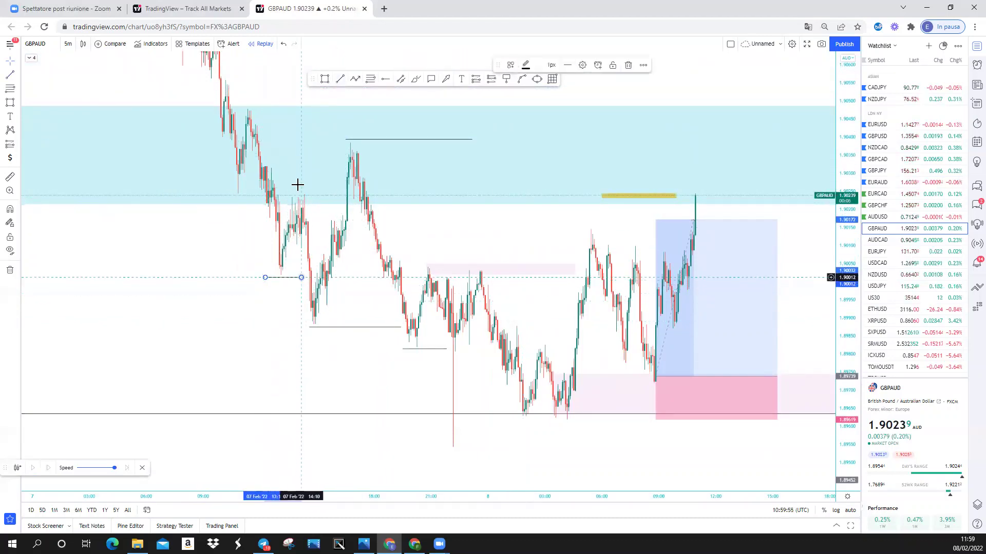
{"action": "left_click", "coordinate": [301, 278]}
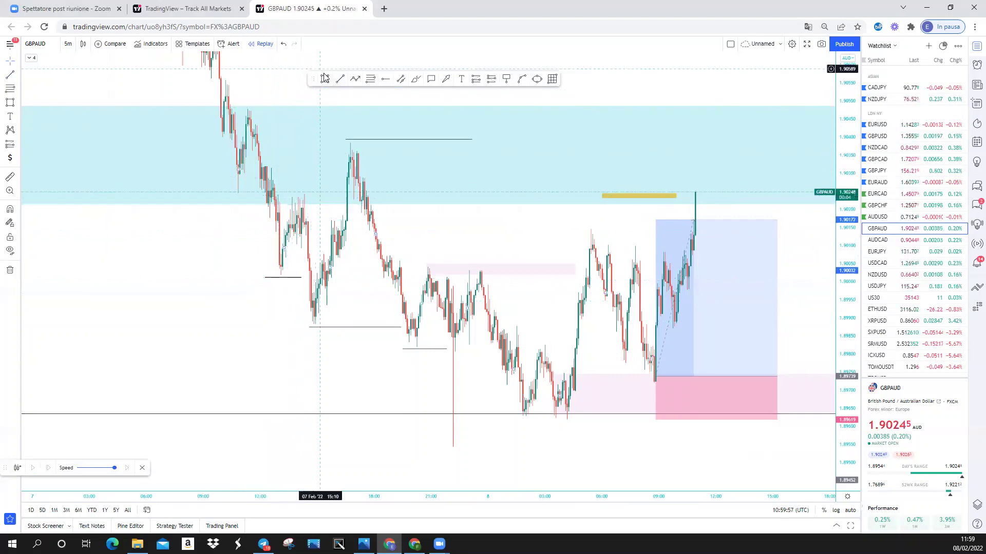
Draw a rectangle over the 7 Feb swing high from about 1.90236 to 1.90170, spanning 13:40 to 16:40
{"action": "left_click", "coordinate": [325, 78]}
{"action": "left_click", "coordinate": [292, 197]}
{"action": "left_click", "coordinate": [348, 220]}
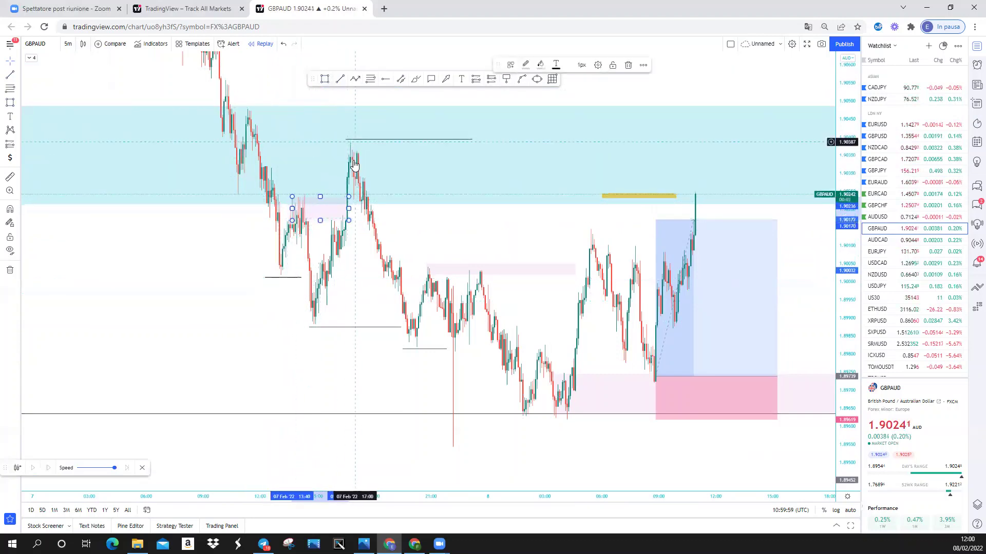
Draw a rectangle over the second 7 Feb swing low from about 1.89961 to 1.89891, spanning 14:45 to about 20:25
{"action": "left_click", "coordinate": [325, 79]}
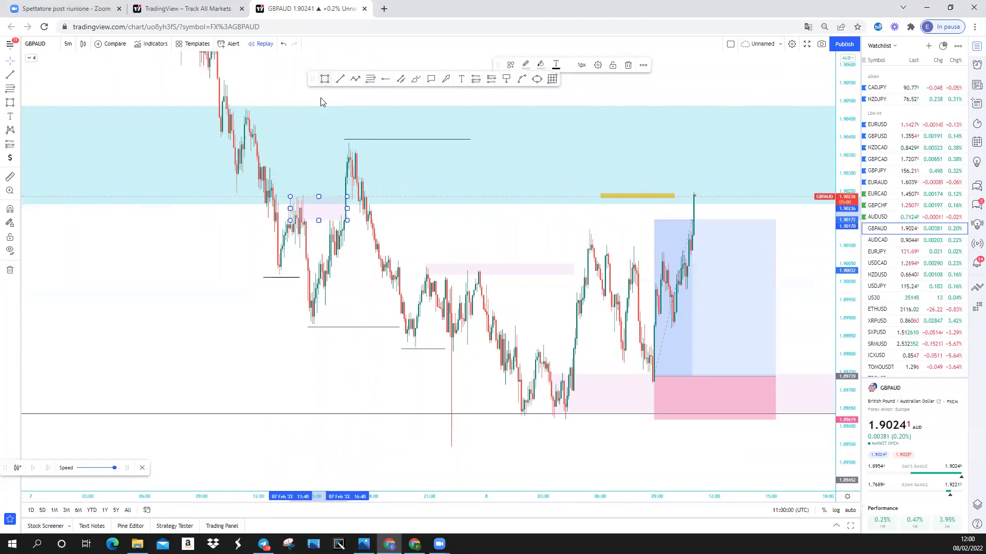
{"action": "left_click", "coordinate": [311, 296]}
{"action": "left_click", "coordinate": [418, 321]}
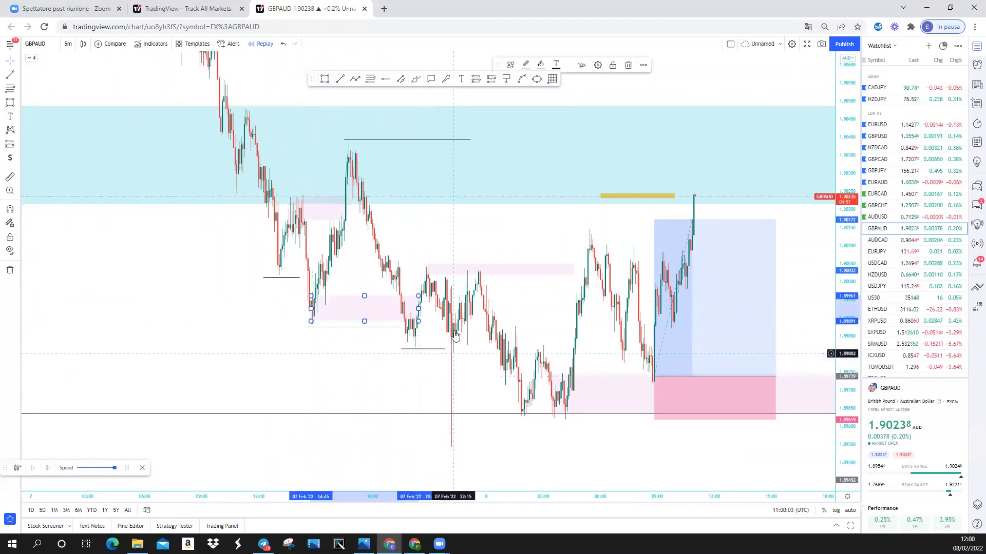
Switch the chart to the 30-minute timeframe
{"action": "left_click_drag", "start_coordinate": [493, 365], "coordinate": [496, 281]}
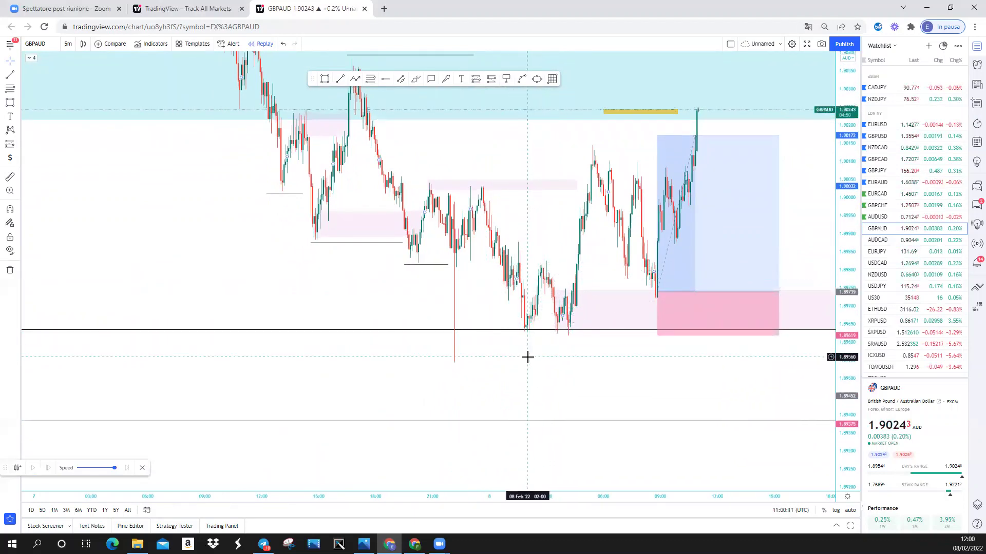
{"action": "left_click", "coordinate": [438, 191]}
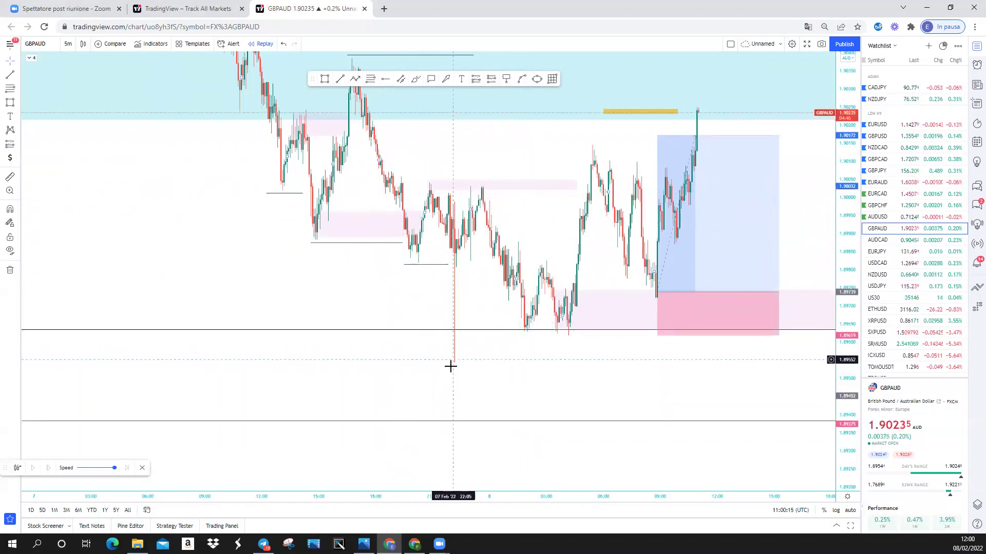
{"action": "left_click", "coordinate": [484, 183]}
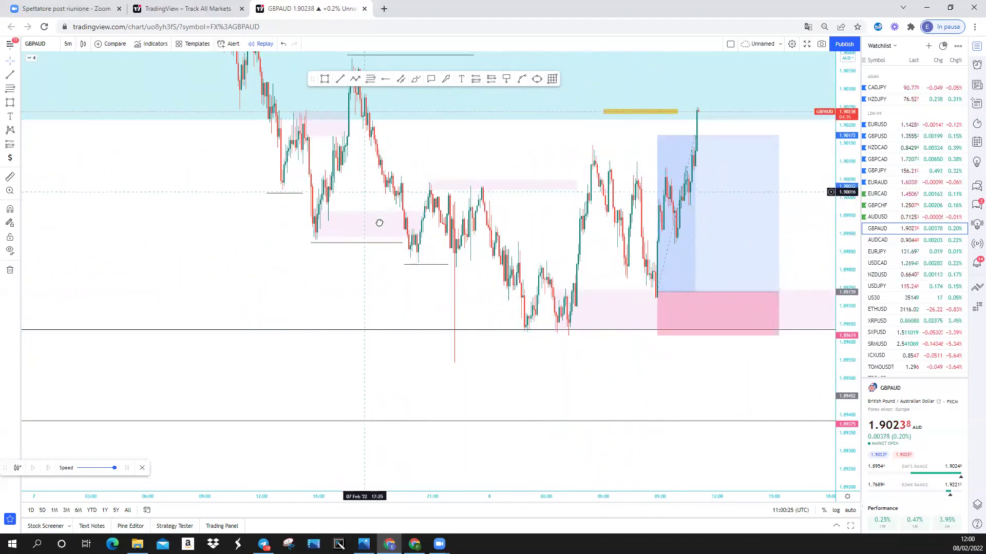
{"action": "left_click_drag", "start_coordinate": [298, 114], "coordinate": [330, 183]}
{"action": "left_click_drag", "start_coordinate": [351, 409], "coordinate": [363, 277]}
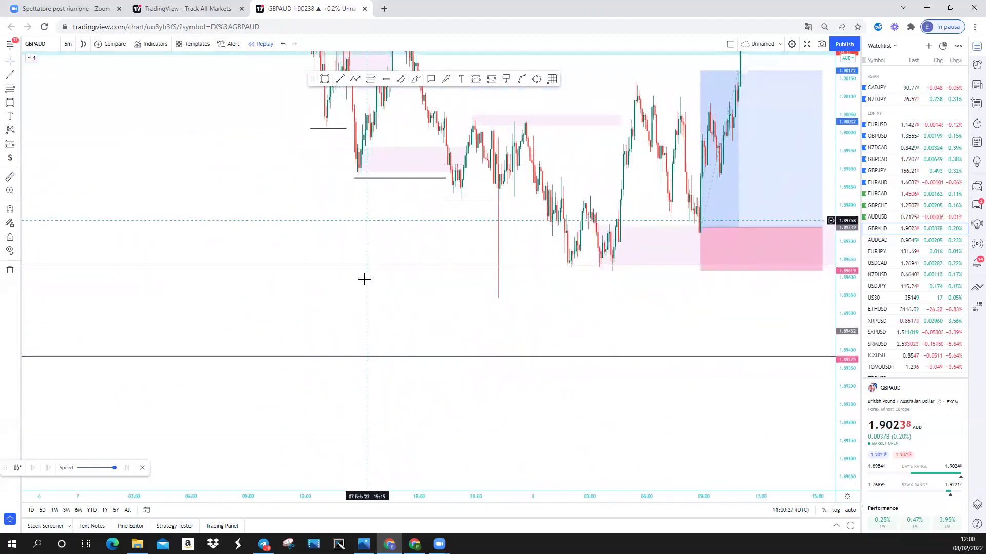
{"action": "left_click", "coordinate": [68, 45]}
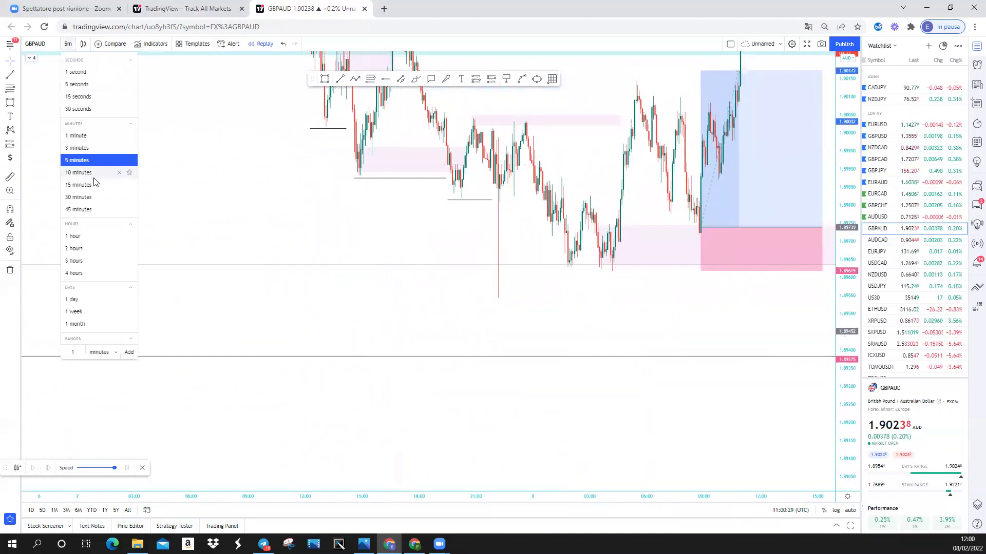
{"action": "left_click", "coordinate": [93, 194]}
{"action": "left_click_drag", "start_coordinate": [847, 241], "coordinate": [847, 287]}
Set the black outlined rectangle's left edge to 10:30 on 2 Feb and its right edge to about 12:00 on 9 Feb
{"action": "left_click_drag", "start_coordinate": [783, 296], "coordinate": [812, 296]}
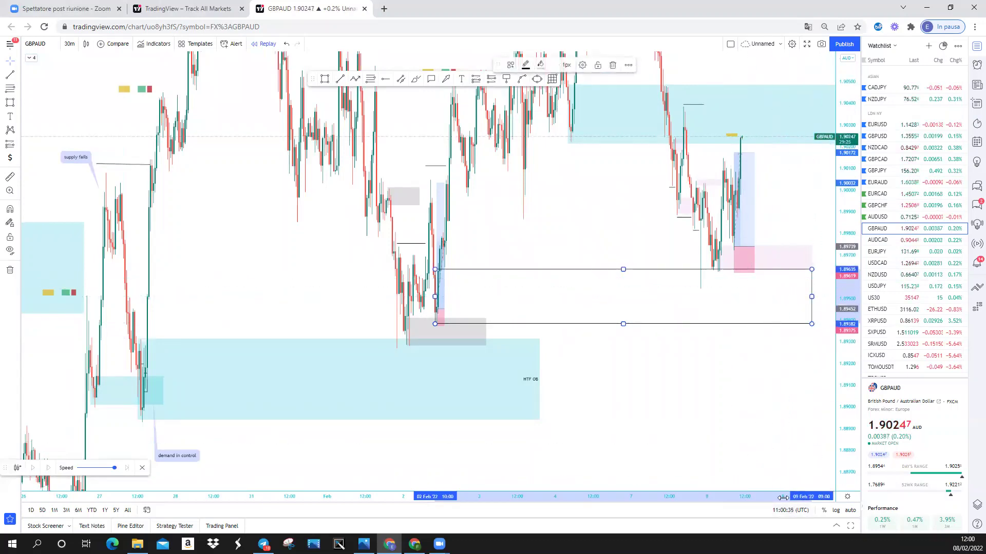
{"action": "scroll", "coordinate": [710, 495], "scroll_direction": "up", "scroll_amount": 4}
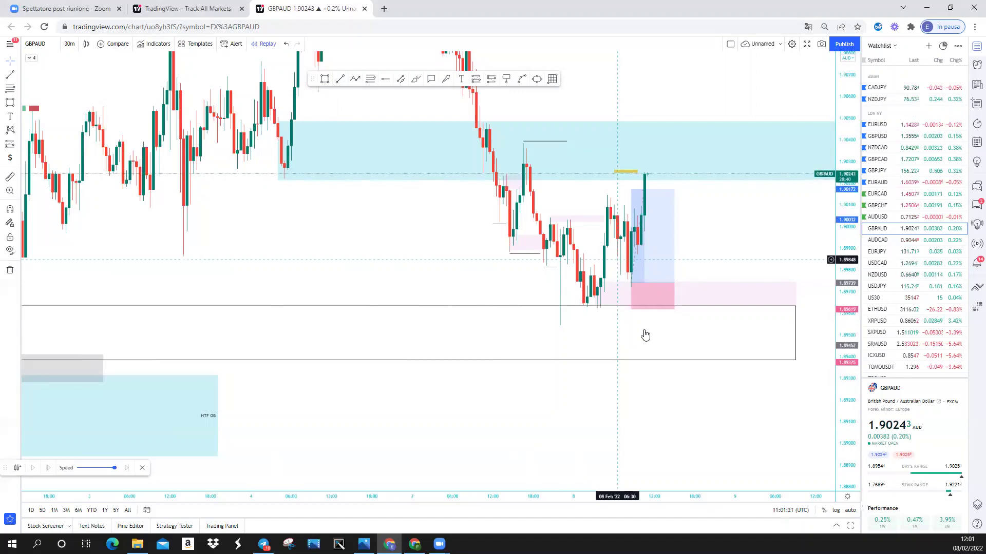
{"action": "scroll", "coordinate": [717, 479], "scroll_direction": "down", "scroll_amount": 3}
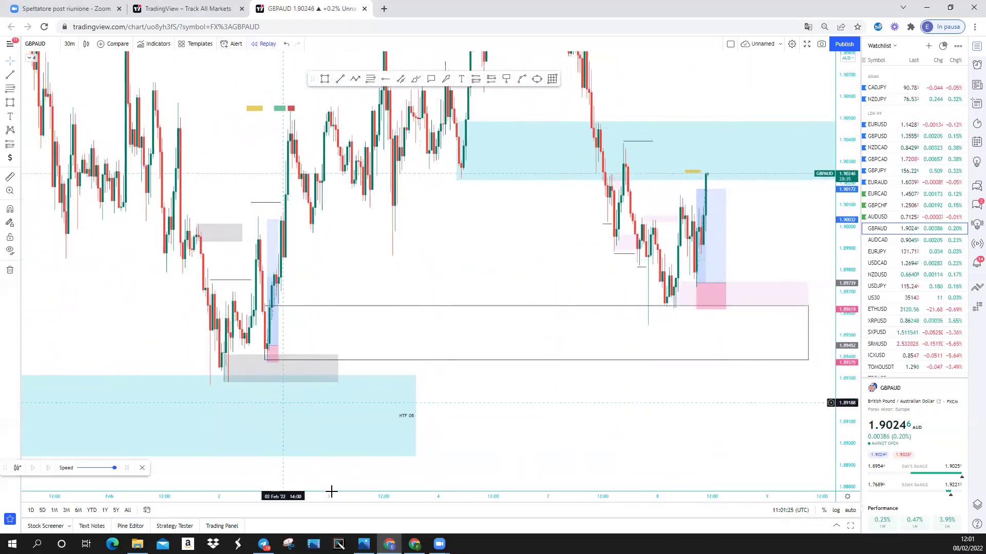
{"action": "left_click", "coordinate": [265, 332]}
{"action": "left_click_drag", "start_coordinate": [264, 332], "coordinate": [267, 333]}
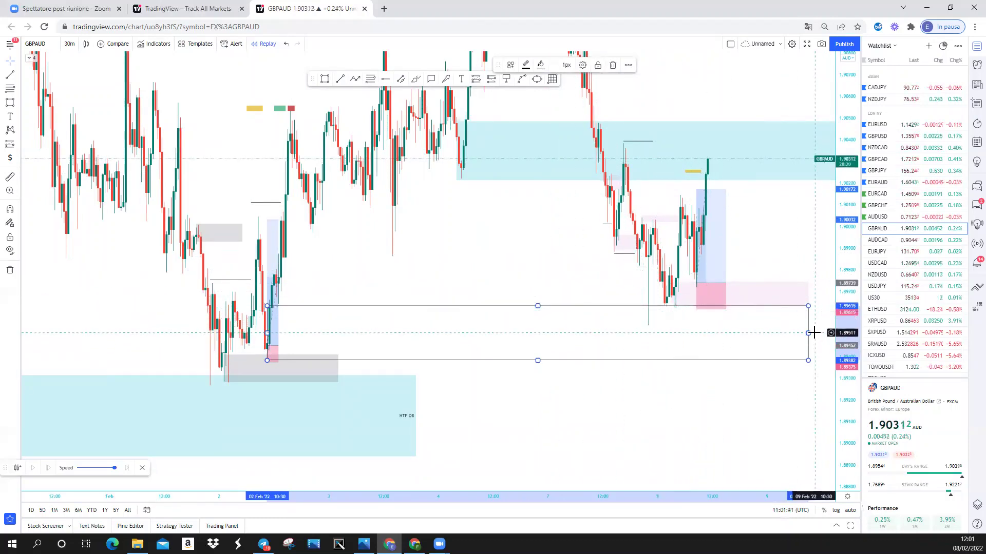
{"action": "left_click_drag", "start_coordinate": [810, 335], "coordinate": [793, 354]}
{"action": "left_click", "coordinate": [616, 253]}
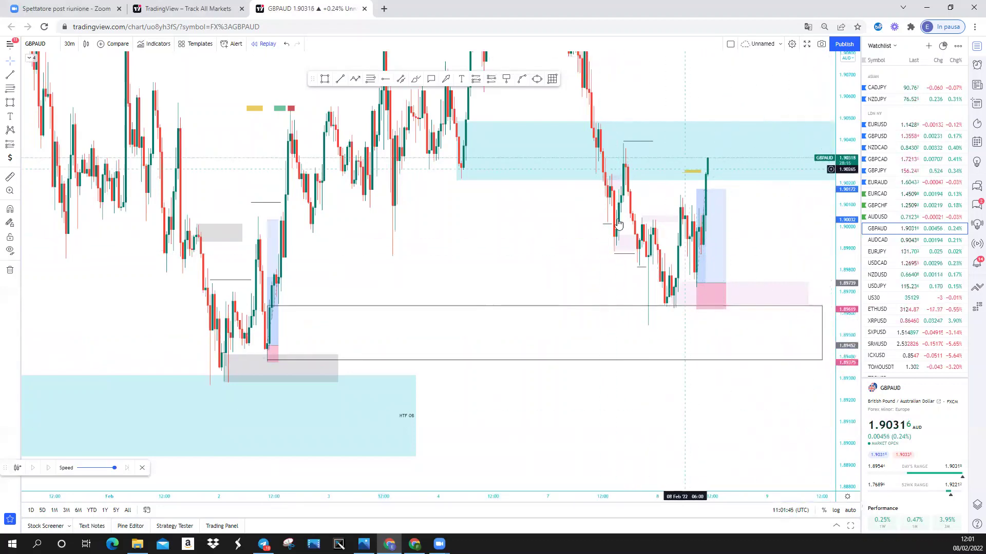
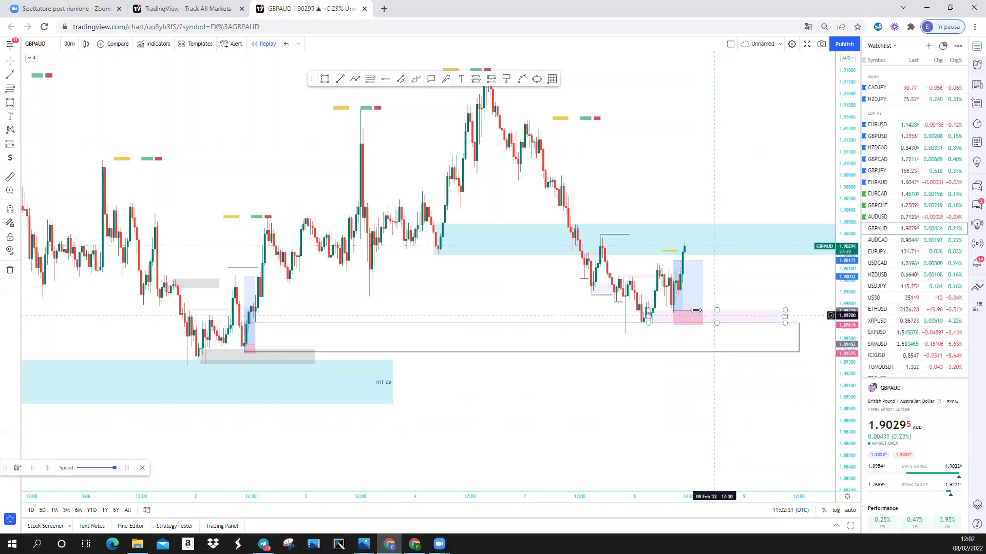
Select the wide blue HTF OB rectangle that starts on 27 Jan
{"action": "mouse_move", "coordinate": [703, 288]}
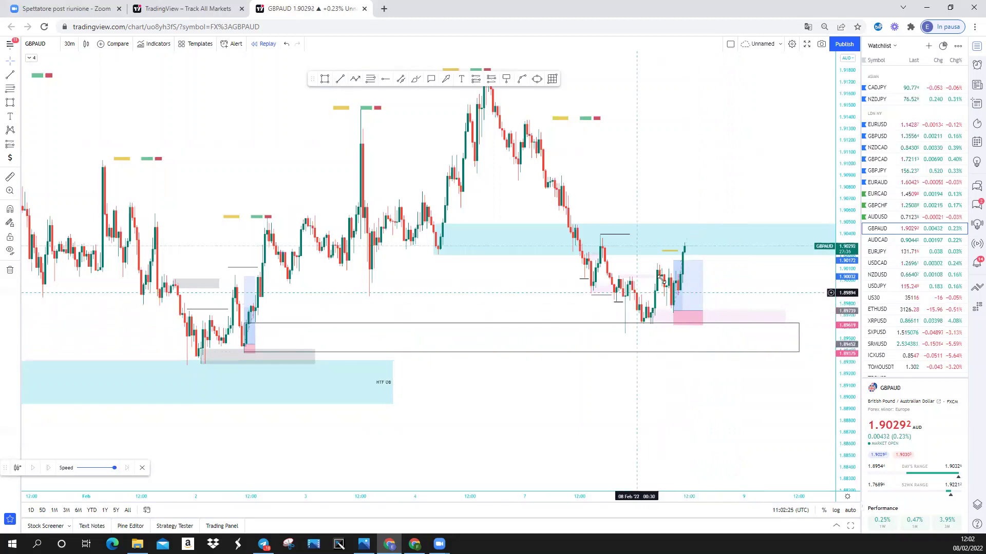
{"action": "mouse_move", "coordinate": [593, 289]}
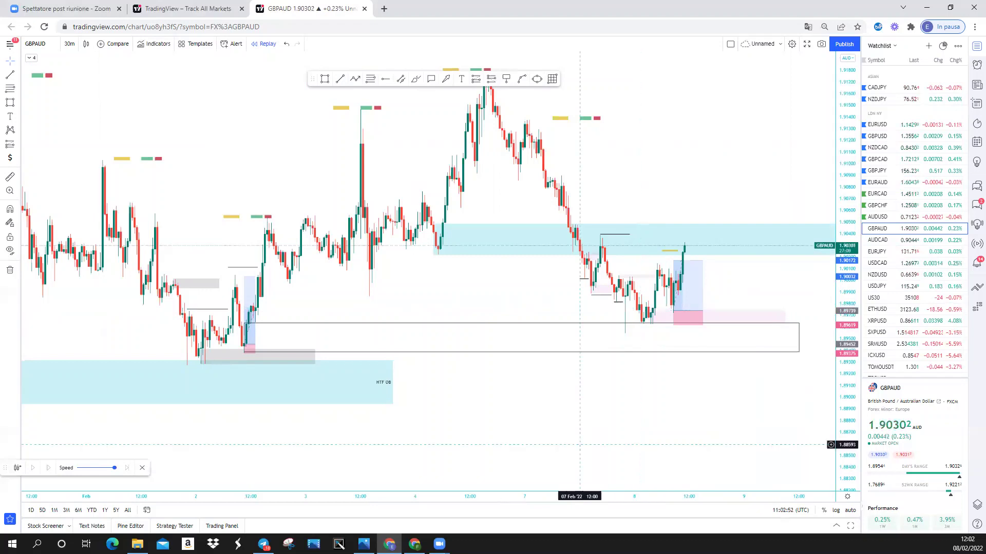
{"action": "left_click_drag", "start_coordinate": [682, 383], "coordinate": [976, 335]}
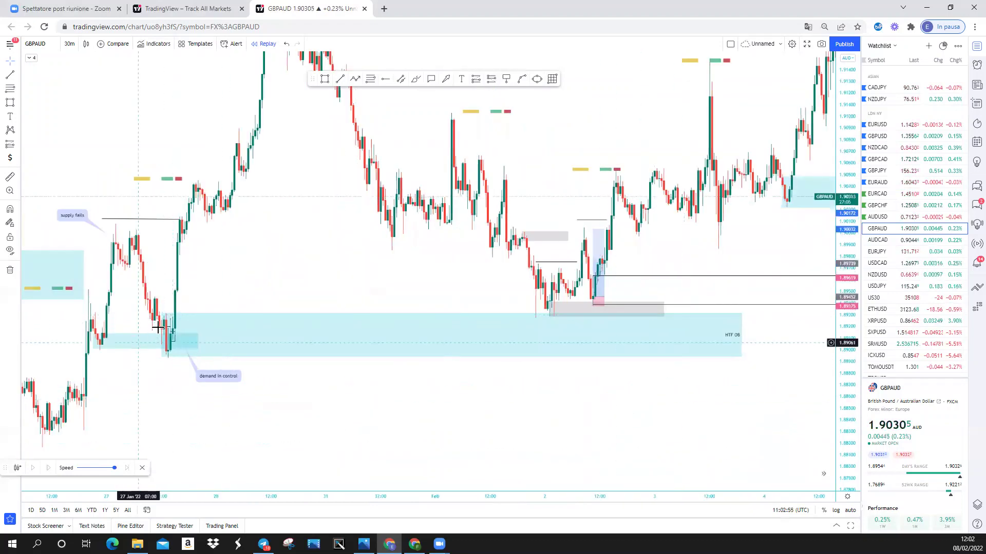
{"action": "left_click", "coordinate": [212, 341]}
{"action": "left_click_drag", "start_coordinate": [212, 341], "coordinate": [216, 341]}
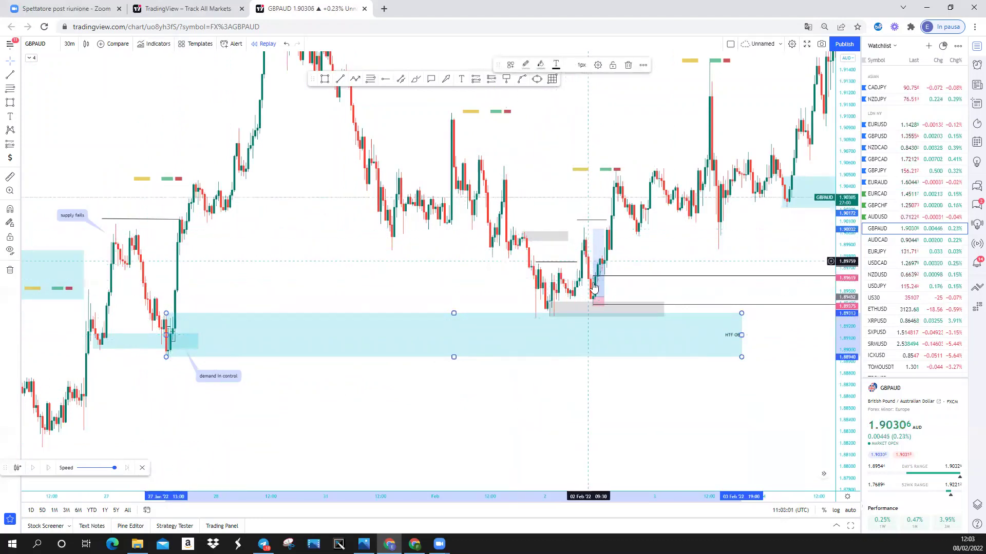
Switch the chart to the 3-minute timeframe and examine the 2 Feb long position around its entry
{"action": "left_click", "coordinate": [69, 44]}
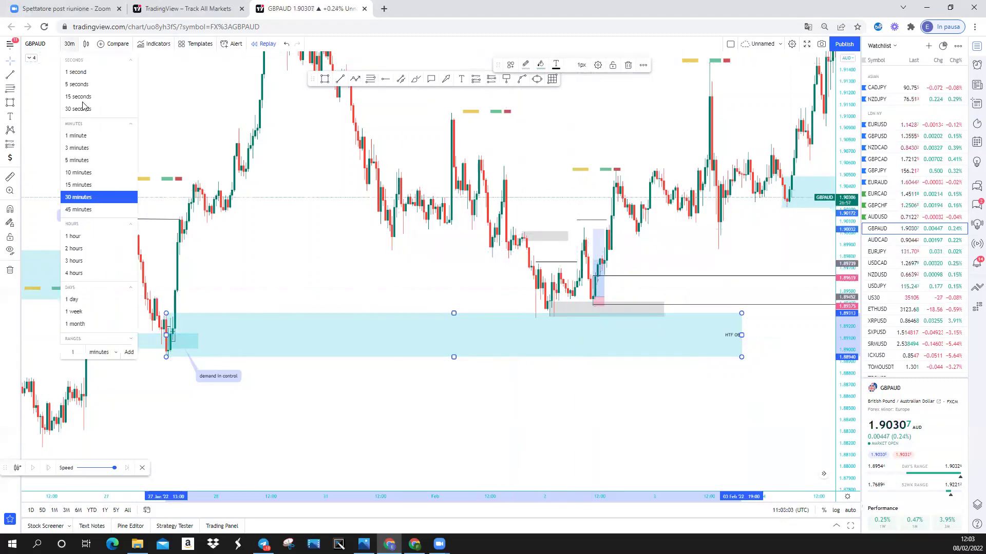
{"action": "left_click", "coordinate": [90, 149]}
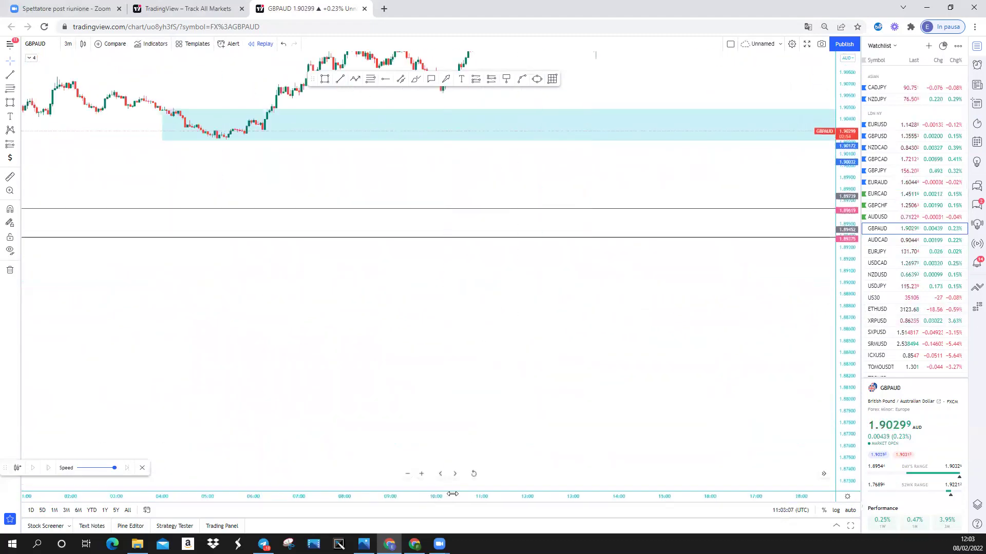
{"action": "left_click_drag", "start_coordinate": [452, 494], "coordinate": [774, 351]}
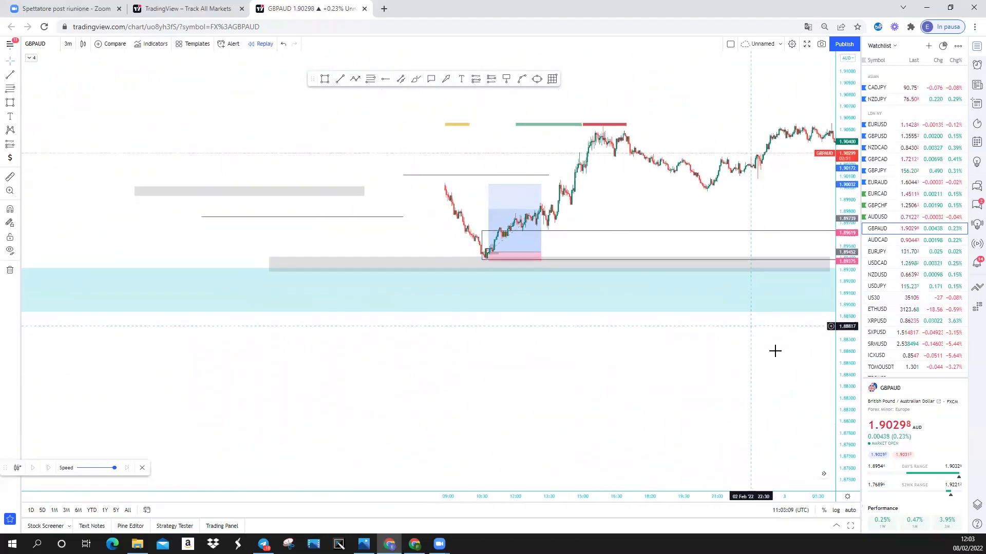
{"action": "left_click_drag", "start_coordinate": [616, 178], "coordinate": [774, 293]}
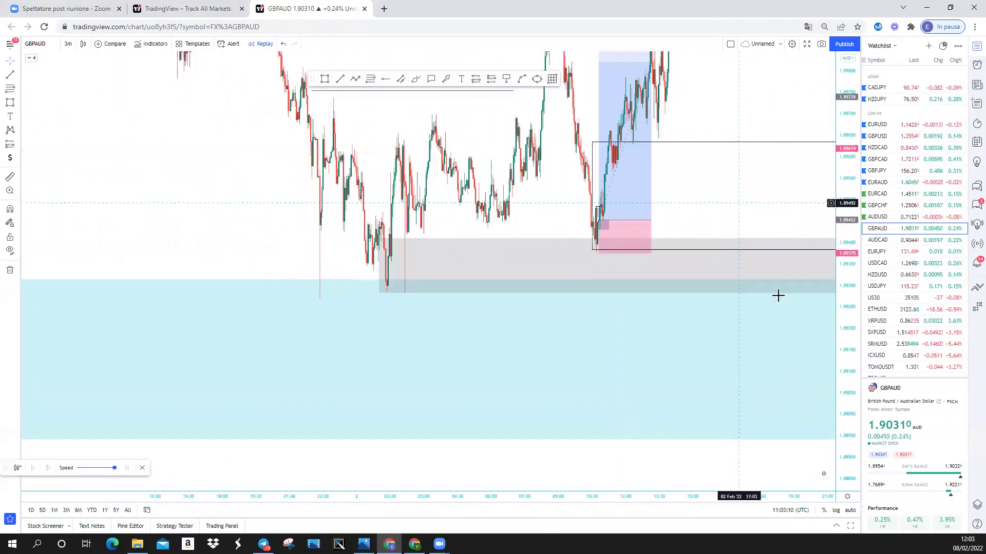
{"action": "left_click_drag", "start_coordinate": [764, 491], "coordinate": [131, 495]}
{"action": "left_click_drag", "start_coordinate": [285, 172], "coordinate": [766, 238]}
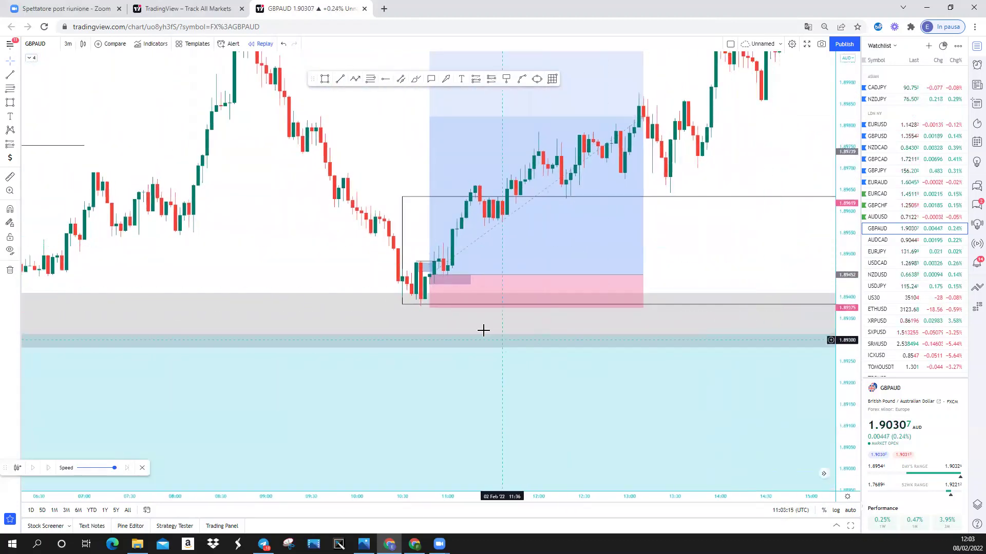
{"action": "scroll", "coordinate": [541, 418], "scroll_direction": "up", "scroll_amount": 2}
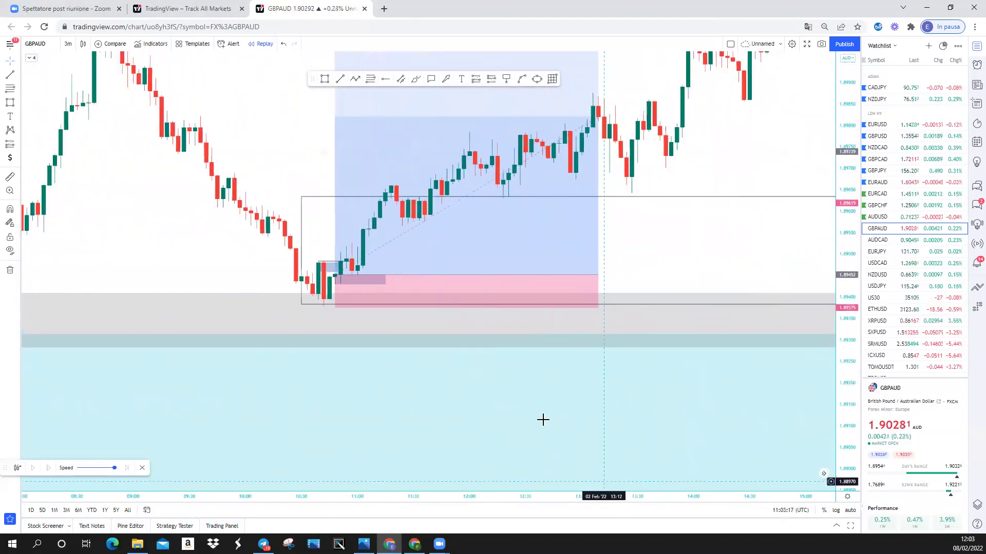
Switch the chart to the 1-minute timeframe and undo the accidental shift of the wide blue zone
{"action": "left_click", "coordinate": [72, 44]}
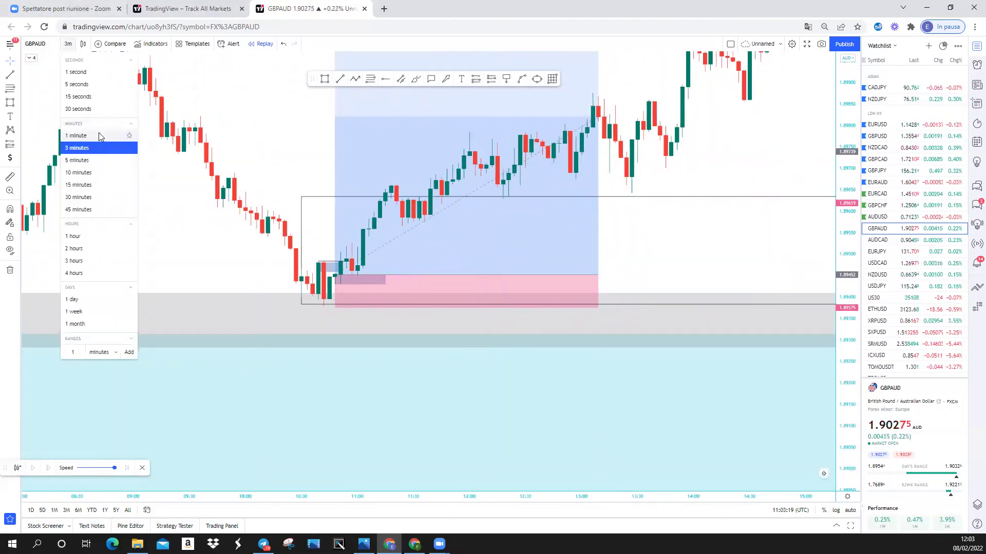
{"action": "left_click", "coordinate": [99, 136]}
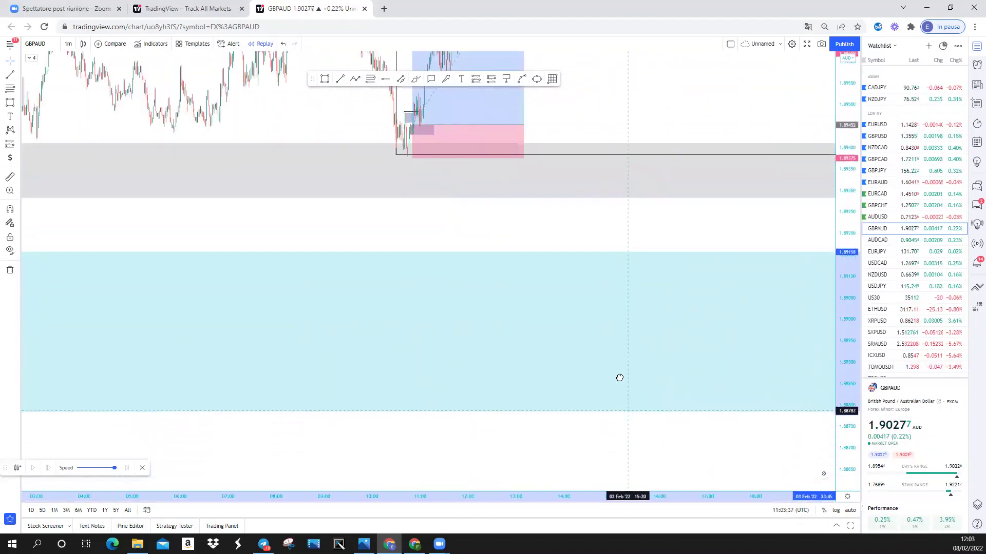
{"action": "left_click", "coordinate": [284, 44]}
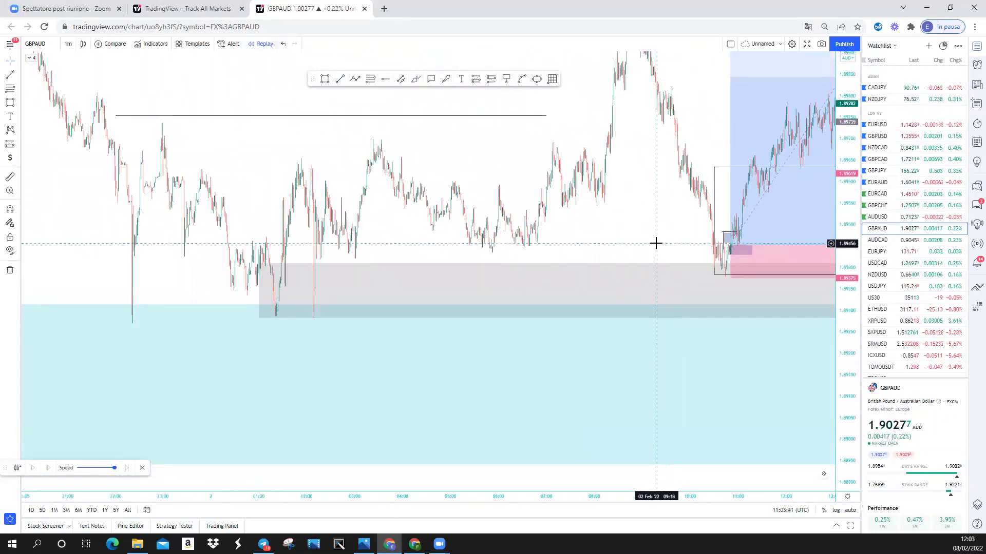
{"action": "left_click_drag", "start_coordinate": [786, 501], "coordinate": [291, 253]}
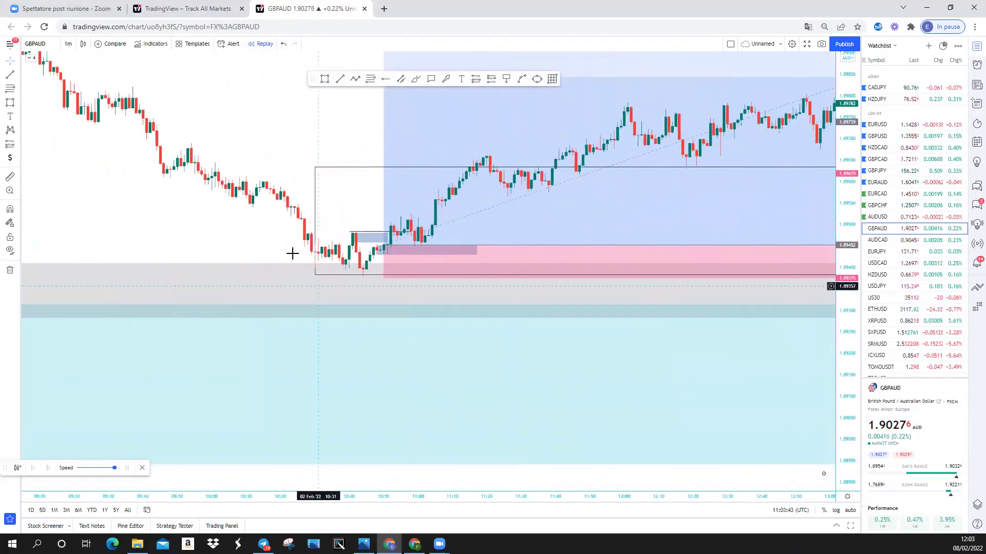
Draw a short horizontal line at about 1.89391 under the 2 Feb swing low, from about 10:36 to 10:43
{"action": "left_click_drag", "start_coordinate": [832, 434], "coordinate": [796, 213]}
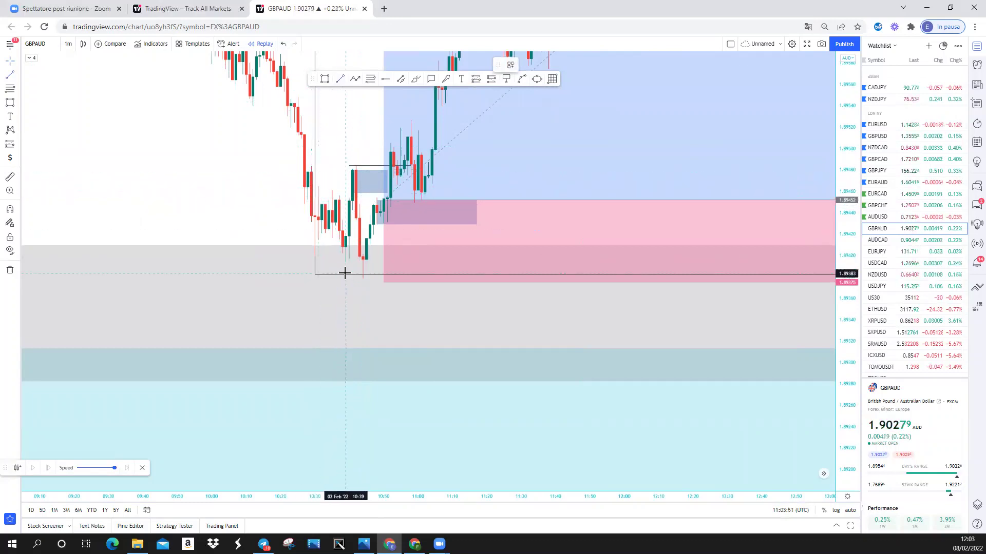
{"action": "left_click", "coordinate": [360, 263]}
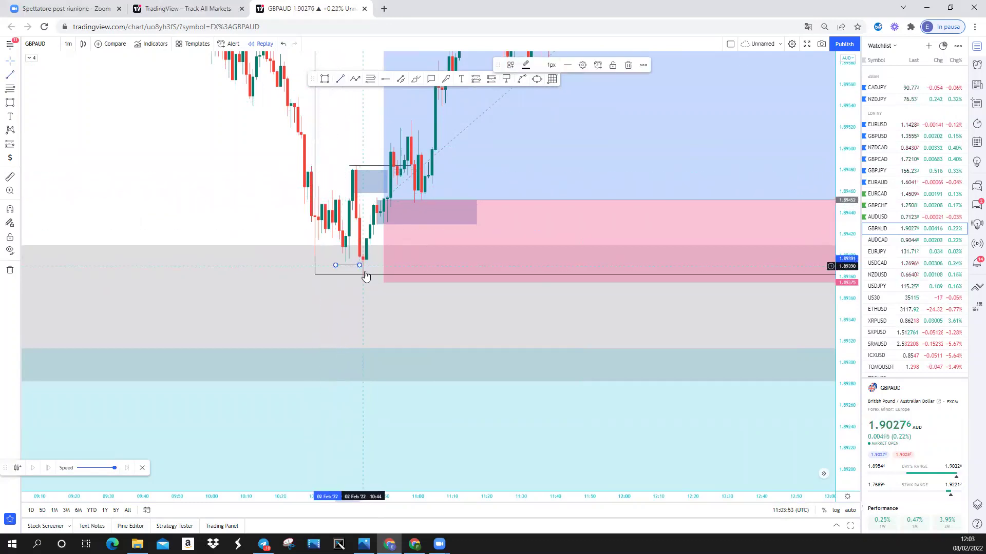
Extend the small blue rectangle's left edge to 10:38 and the purple rectangle's left edge to 10:47 on 2 Feb
{"action": "left_click", "coordinate": [356, 180]}
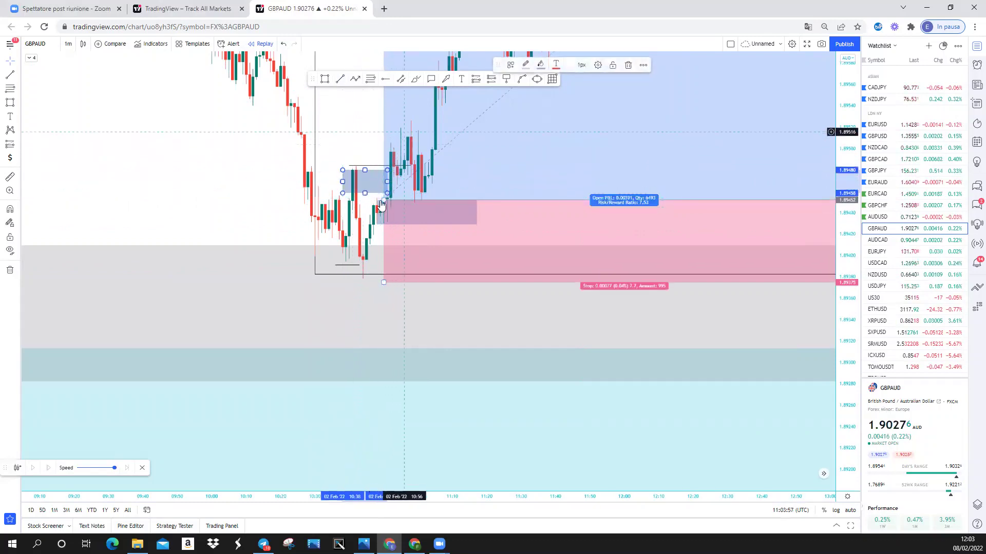
{"action": "left_click_drag", "start_coordinate": [377, 211], "coordinate": [372, 220]}
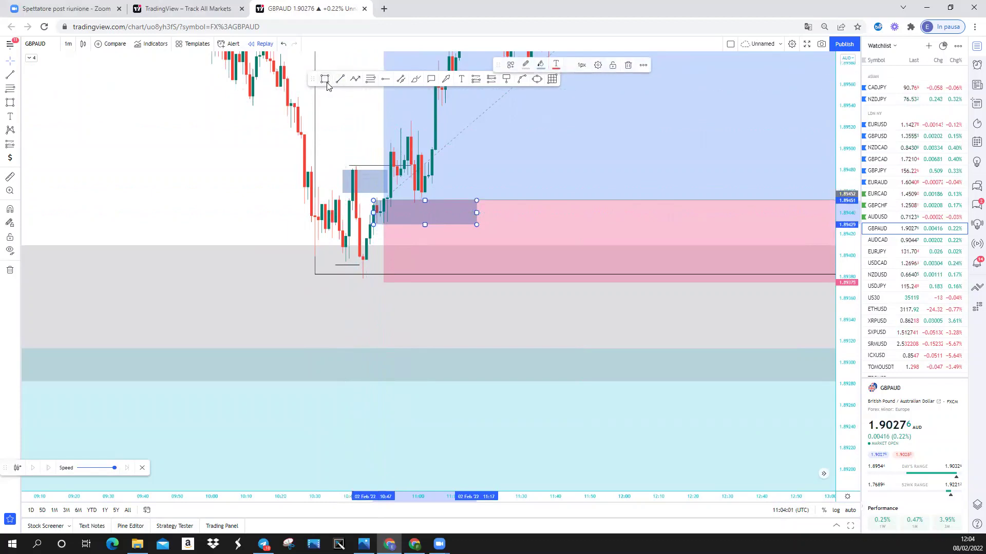
Draw a rectangle at the 2 Feb low from about 10:44 to 11:08, and lower the long position's stop to 1.89368
{"action": "left_click", "coordinate": [385, 284]}
{"action": "left_click_drag", "start_coordinate": [364, 253], "coordinate": [445, 278]}
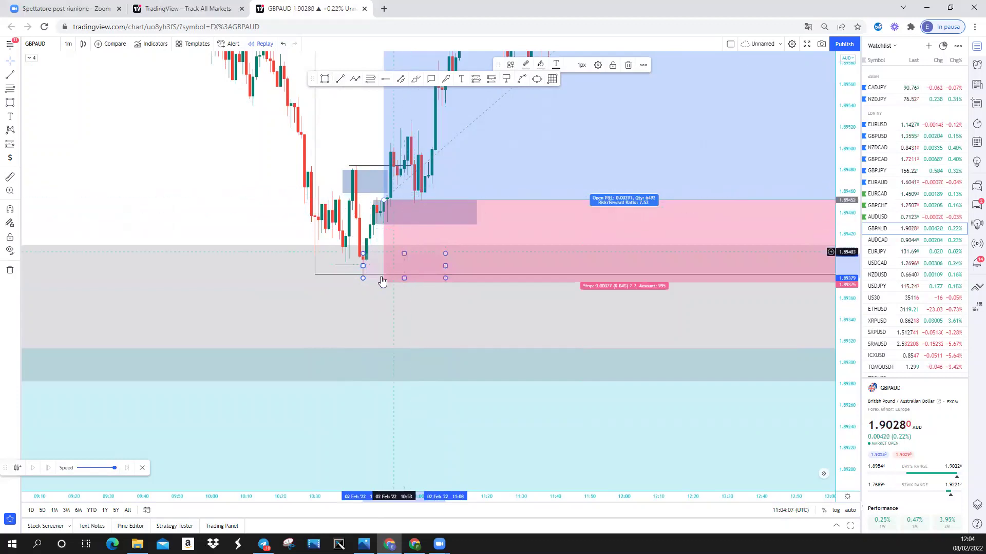
{"action": "left_click_drag", "start_coordinate": [384, 283], "coordinate": [383, 291]}
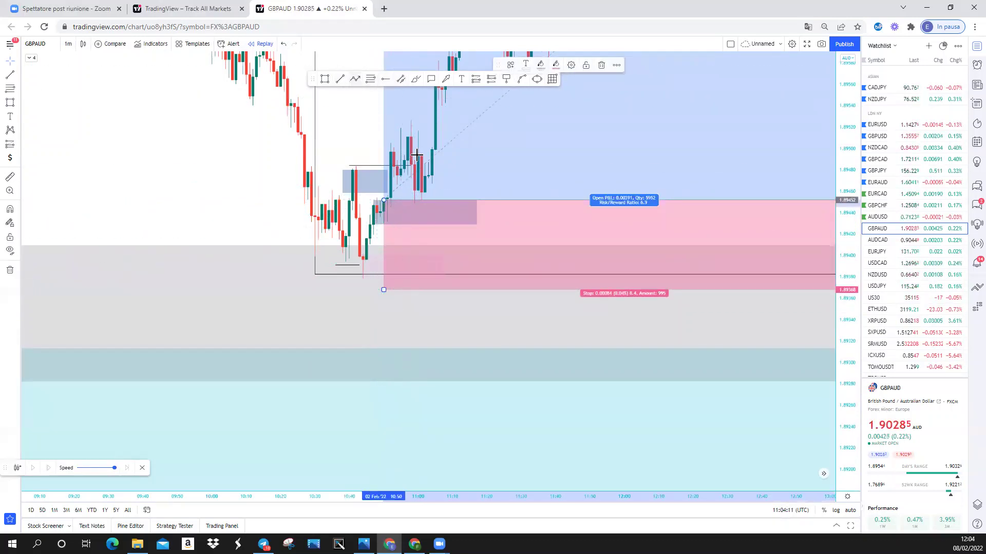
Draw a red path from the pullback low near 1.89452 down to about 1.89390, then up to about 1.89544
{"action": "left_click", "coordinate": [421, 200]}
{"action": "left_click", "coordinate": [431, 265]}
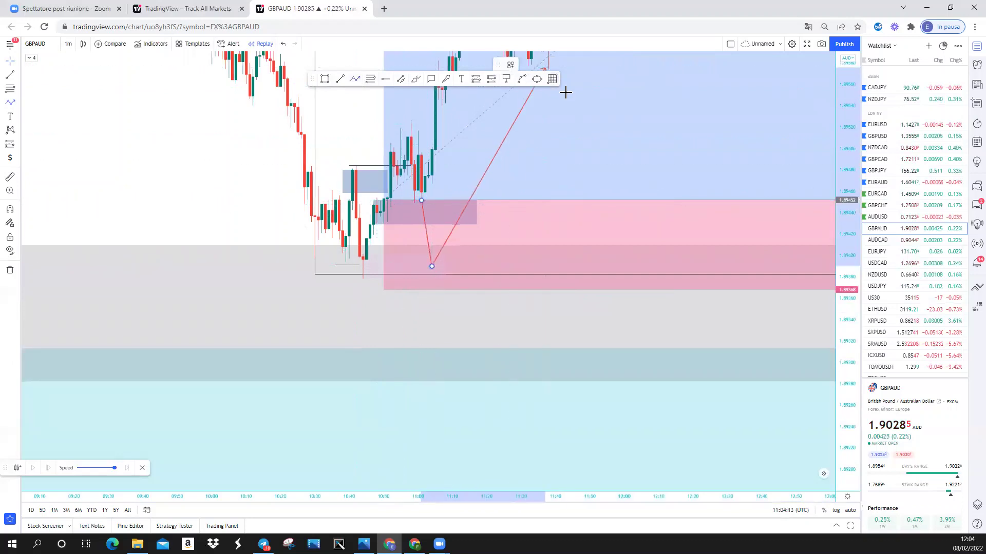
{"action": "double_click", "coordinate": [575, 101]}
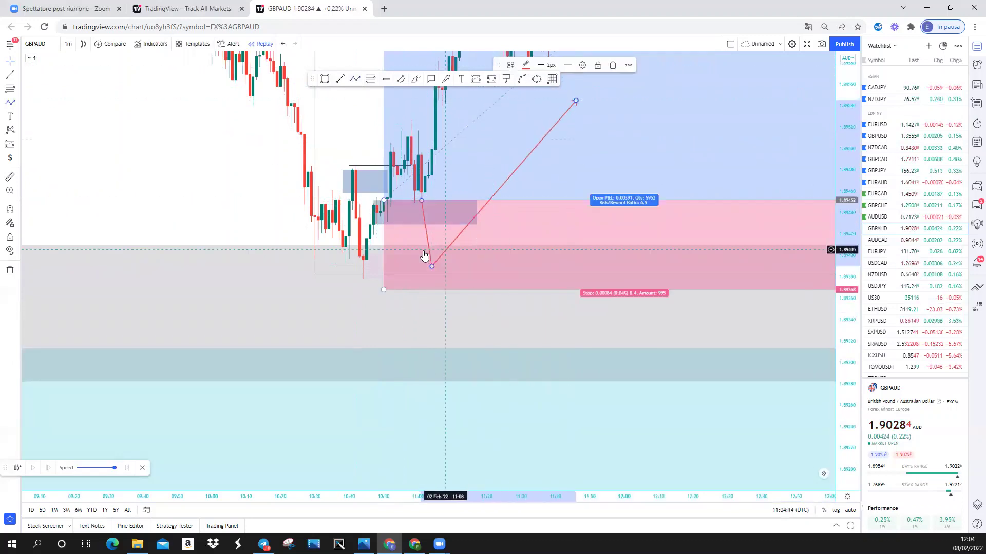
Delete the red projection path and draw a short red one from about 1.89444 at 10:41 down to about 1.89400 at 10:44
{"action": "left_click", "coordinate": [611, 65]}
{"action": "left_click_drag", "start_coordinate": [256, 167], "coordinate": [311, 315]}
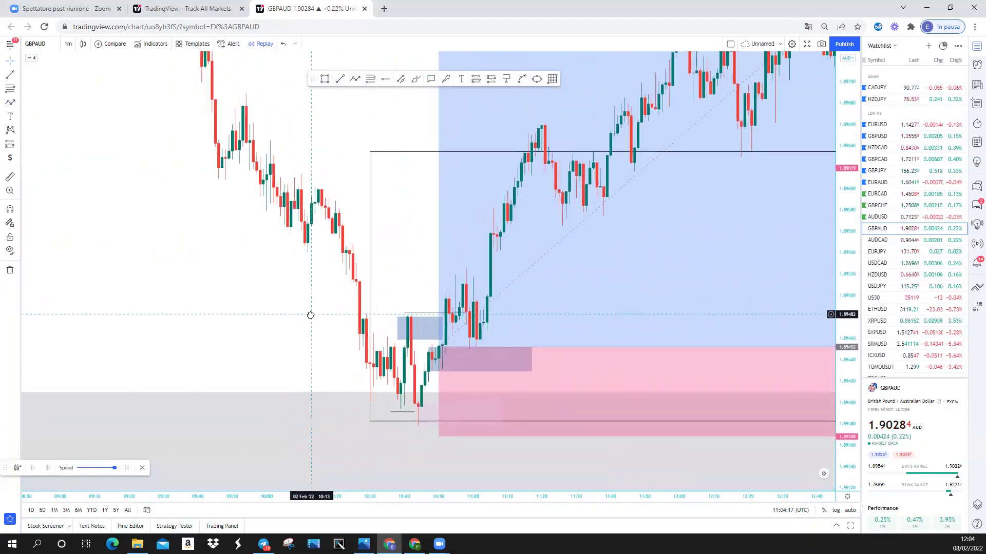
{"action": "mouse_move", "coordinate": [352, 273]}
{"action": "left_mouse_down"}
{"action": "mouse_move", "coordinate": [311, 213]}
{"action": "mouse_move", "coordinate": [360, 153]}
{"action": "left_mouse_up"}
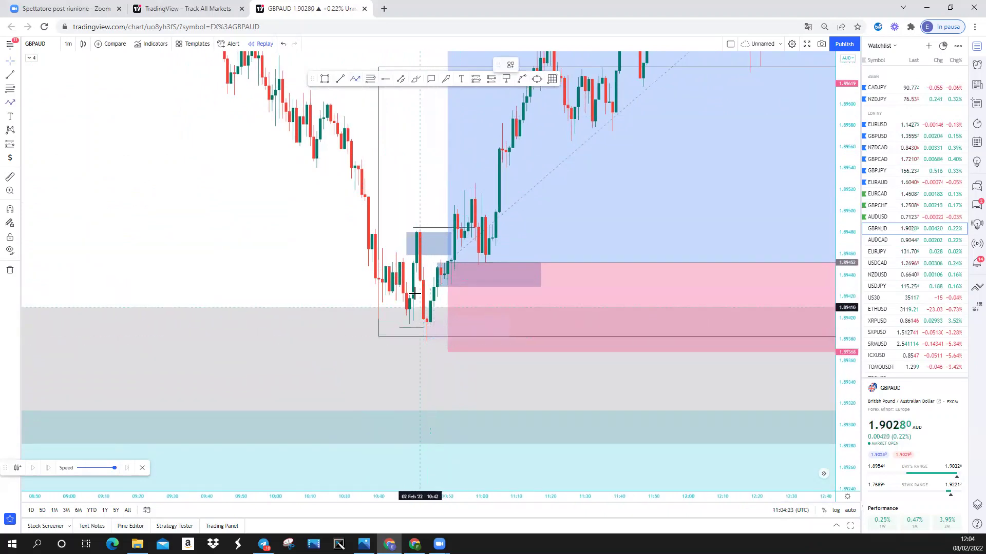
{"action": "left_click", "coordinate": [425, 319]}
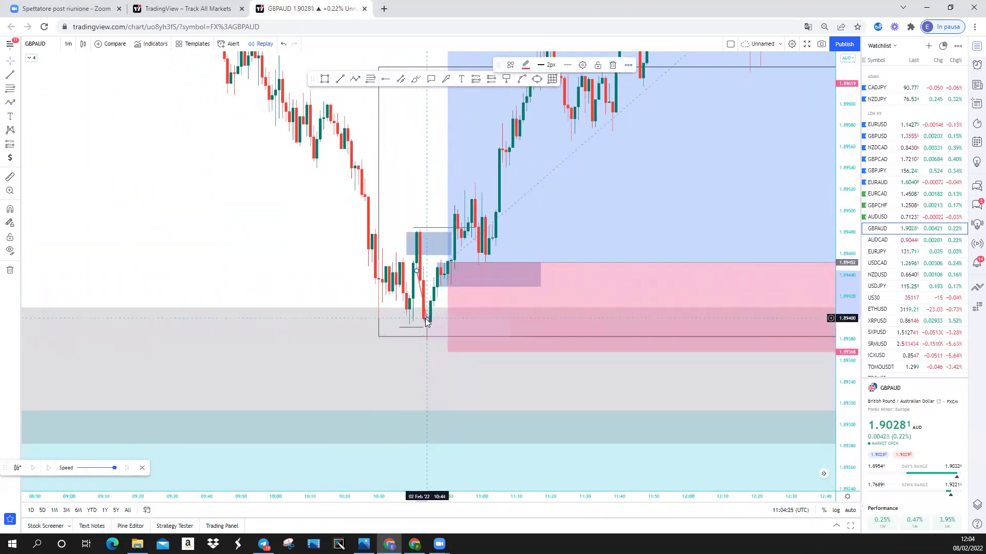
Trim the small blue rectangle's left edge to about 10:39 and draw a pale rectangle from about 10:19 to 10:51 between 1.89586 and 1.89551
{"action": "left_click", "coordinate": [411, 250]}
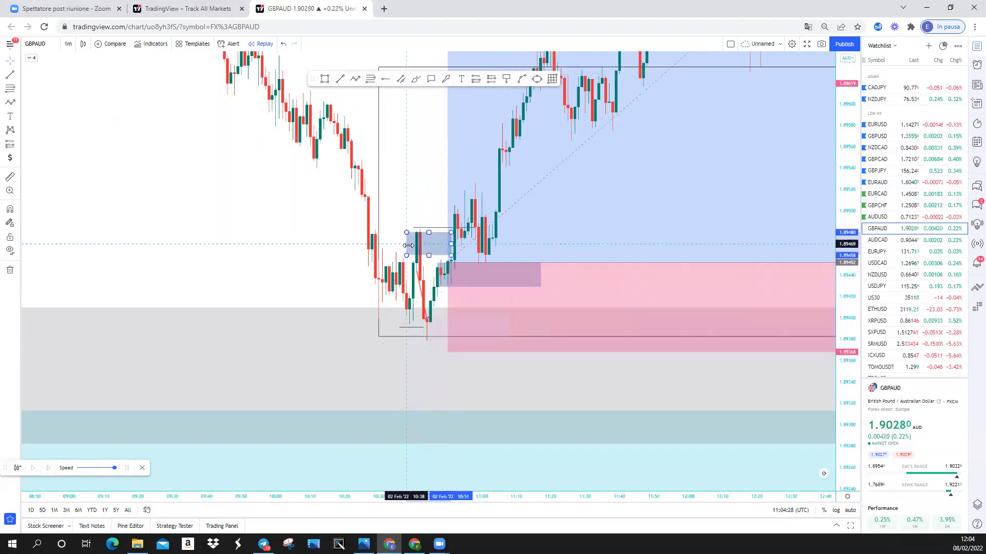
{"action": "left_click", "coordinate": [325, 80]}
{"action": "mouse_move", "coordinate": [341, 119]}
{"action": "left_mouse_down"}
{"action": "mouse_move", "coordinate": [440, 165]}
{"action": "mouse_move", "coordinate": [451, 154]}
{"action": "left_mouse_up"}
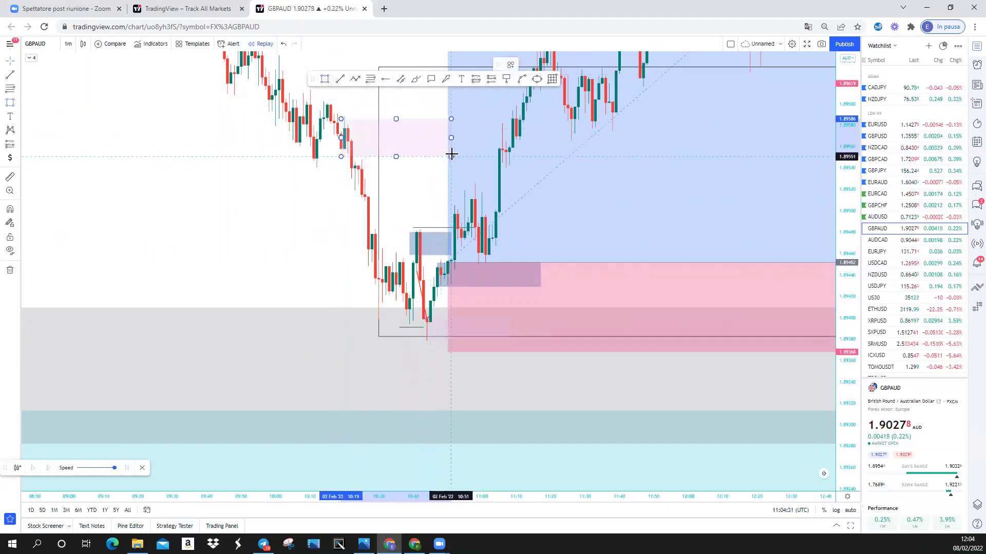
Draw a falling red zigzag path in the blank area from about 1.89585, with two equal lows near 1.89441, ending upward near 1.89507
{"action": "left_click_drag", "start_coordinate": [155, 56], "coordinate": [409, 88]}
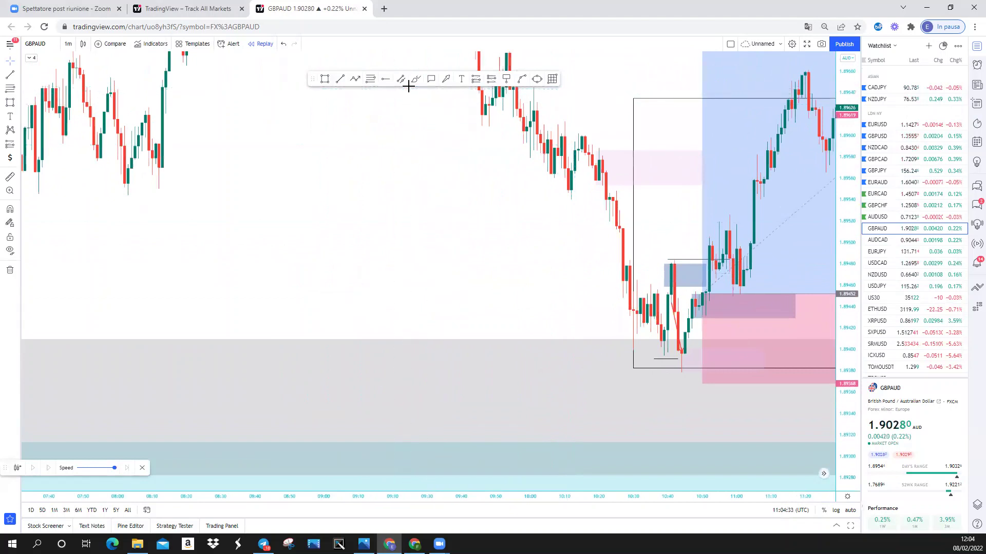
{"action": "left_click", "coordinate": [355, 79]}
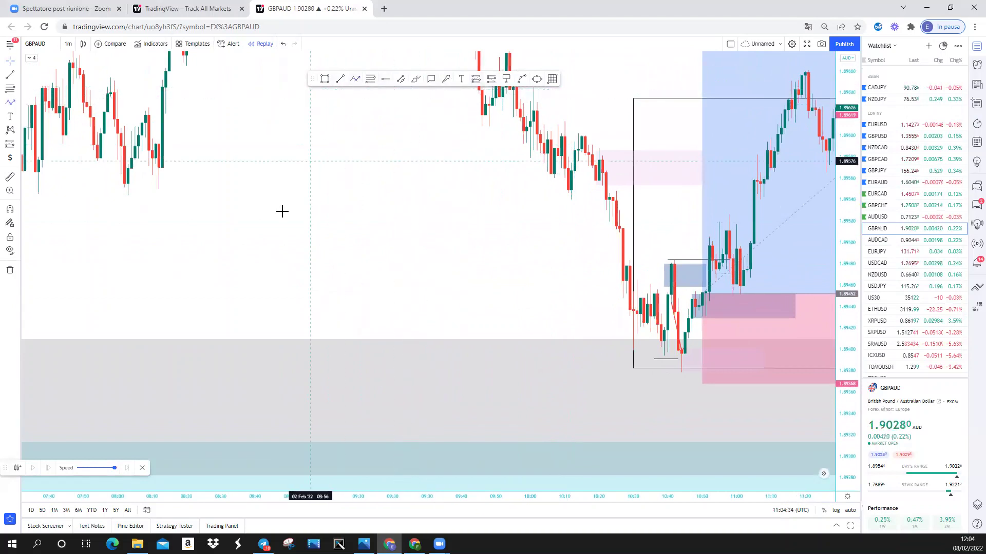
{"action": "left_click", "coordinate": [266, 150]}
{"action": "left_click", "coordinate": [293, 216]}
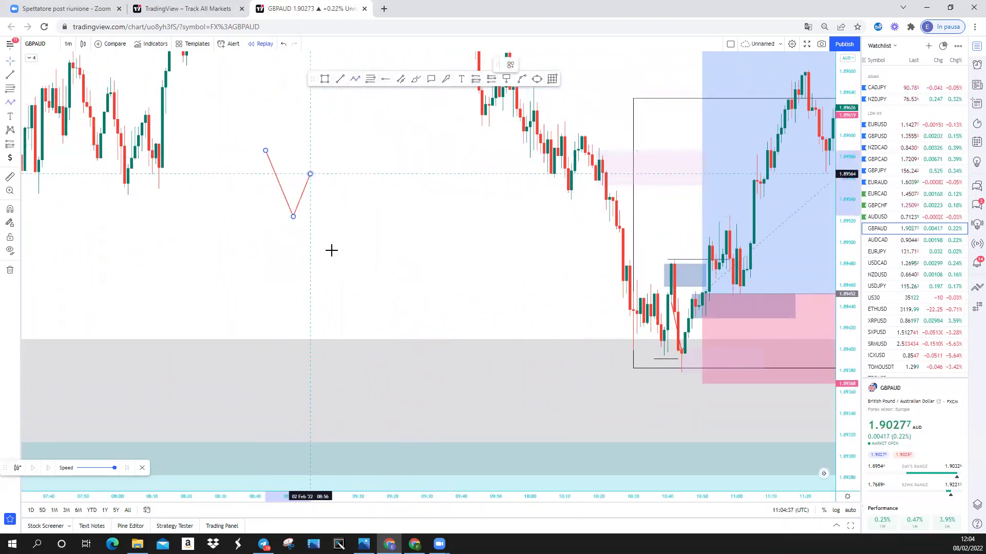
{"action": "left_click", "coordinate": [348, 306]}
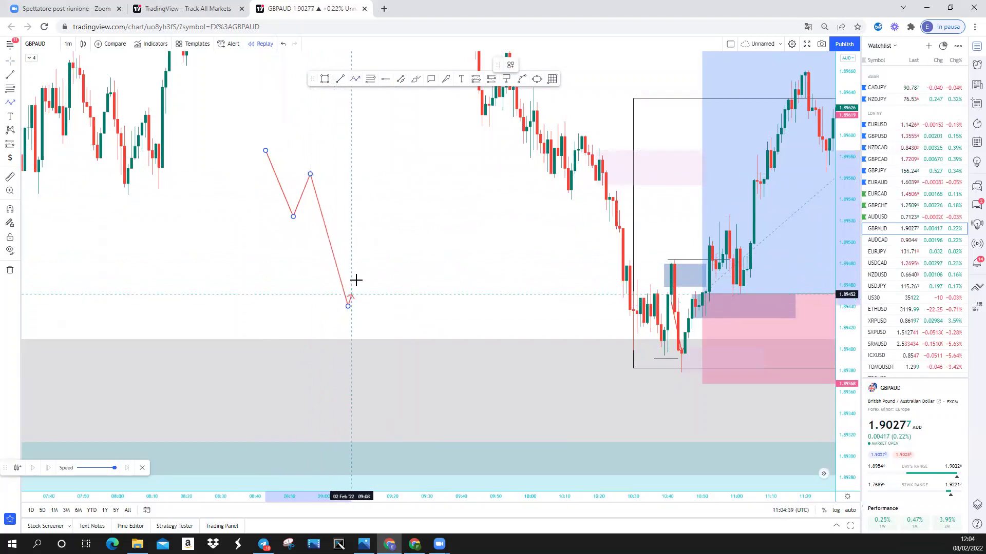
{"action": "left_click", "coordinate": [365, 263]}
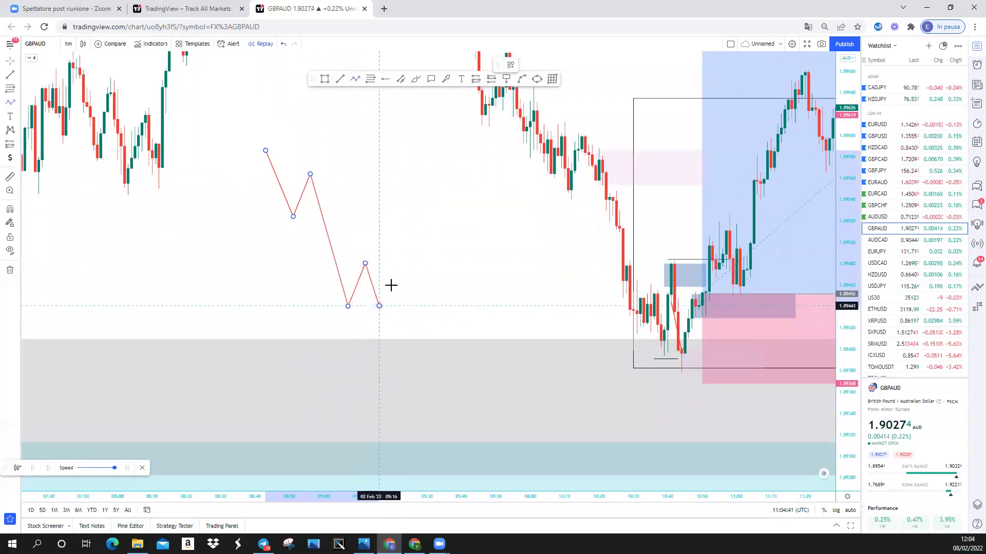
{"action": "double_click", "coordinate": [403, 235]}
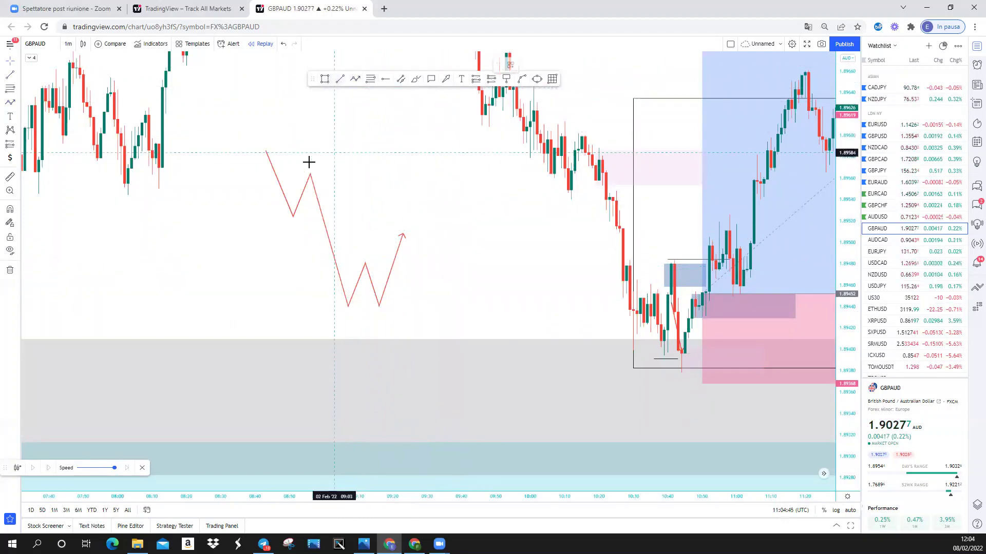
Draw a thin rectangle from the example path's lower high near 1.89564 and a short horizontal line under its first low
{"action": "left_click", "coordinate": [325, 78]}
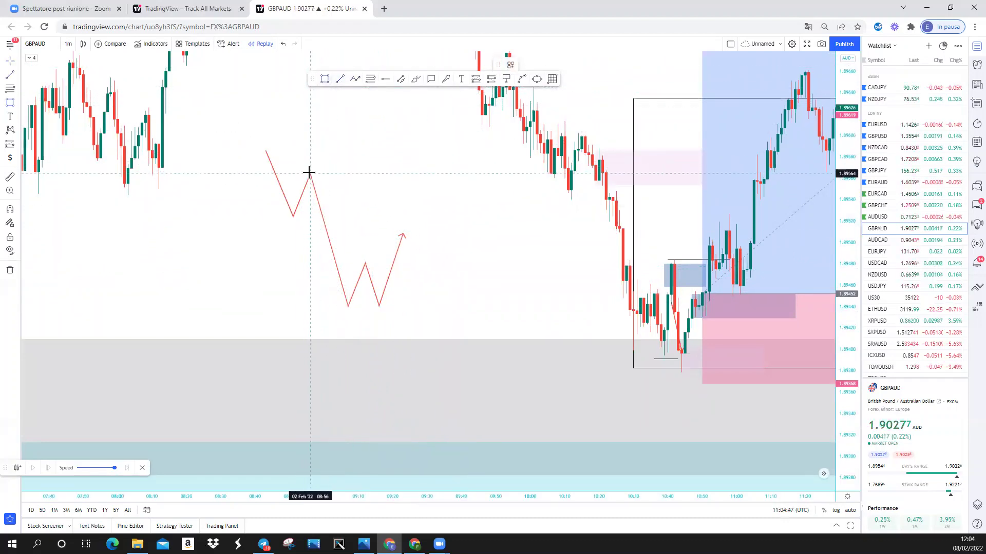
{"action": "left_click_drag", "start_coordinate": [309, 172], "coordinate": [444, 184]}
{"action": "left_click", "coordinate": [284, 225]}
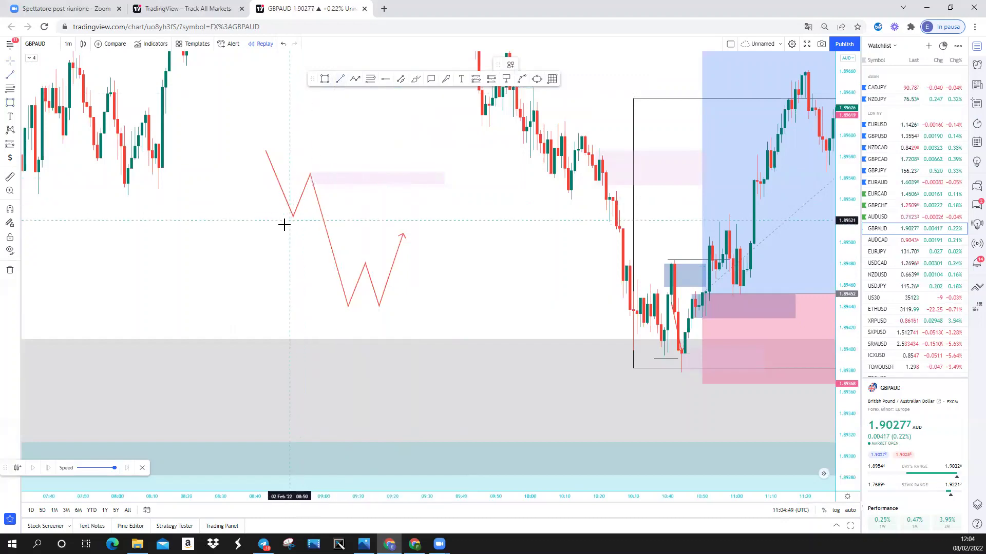
{"action": "left_click", "coordinate": [284, 225]}
{"action": "left_click", "coordinate": [319, 223]}
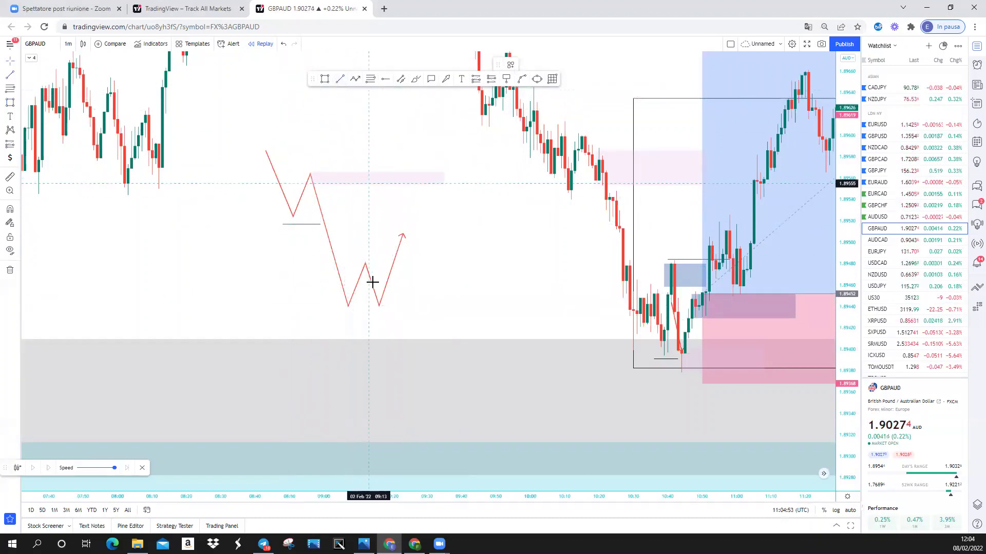
Underline the example path's two equal lows at about 1.89438 and add a thin rectangle at the small high between them
{"action": "left_click", "coordinate": [364, 250]}
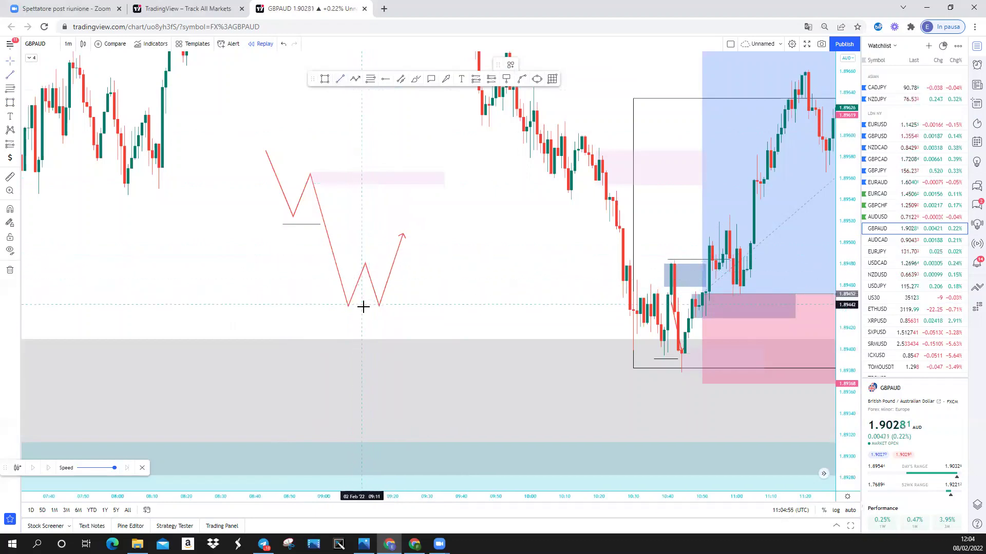
{"action": "left_click", "coordinate": [392, 308]}
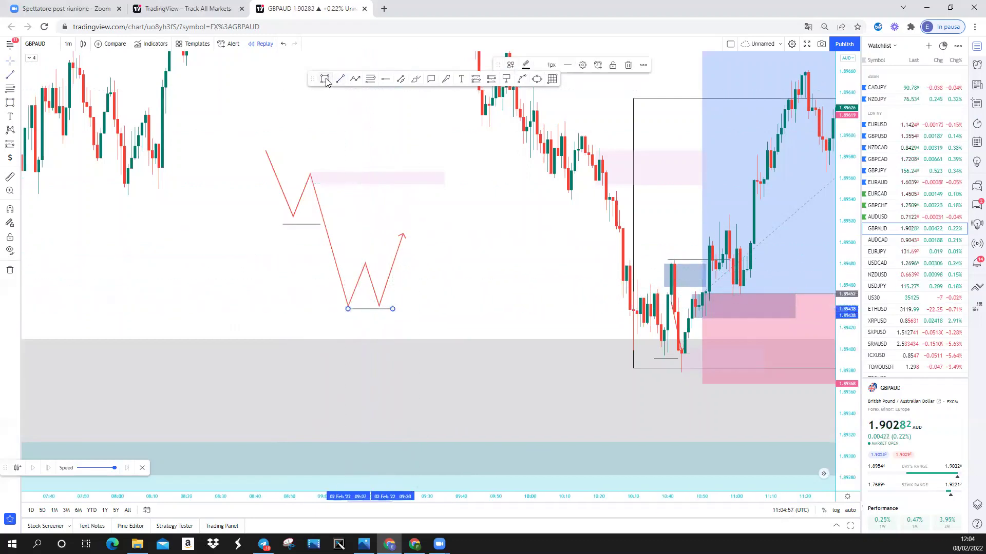
{"action": "left_click_drag", "start_coordinate": [362, 263], "coordinate": [391, 268]}
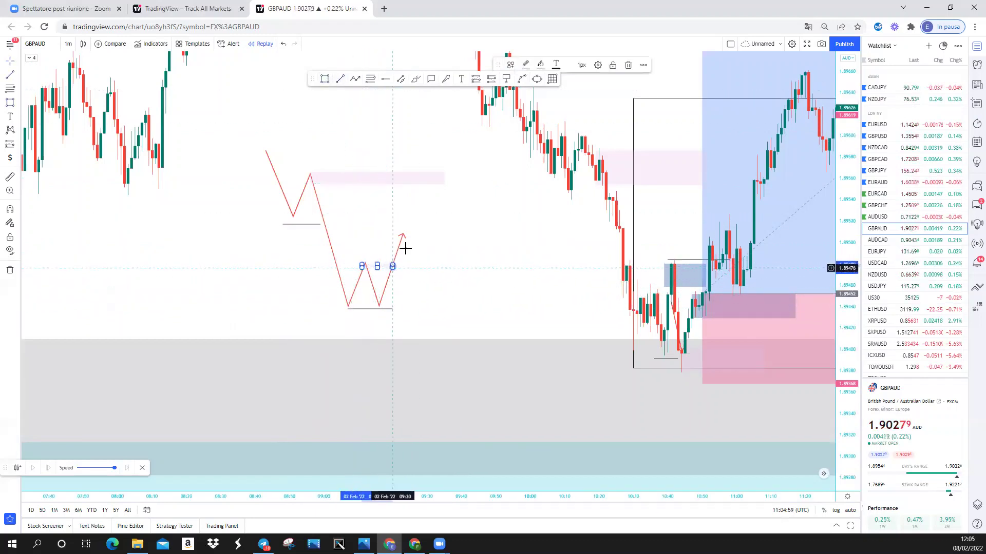
{"action": "left_click", "coordinate": [478, 253]}
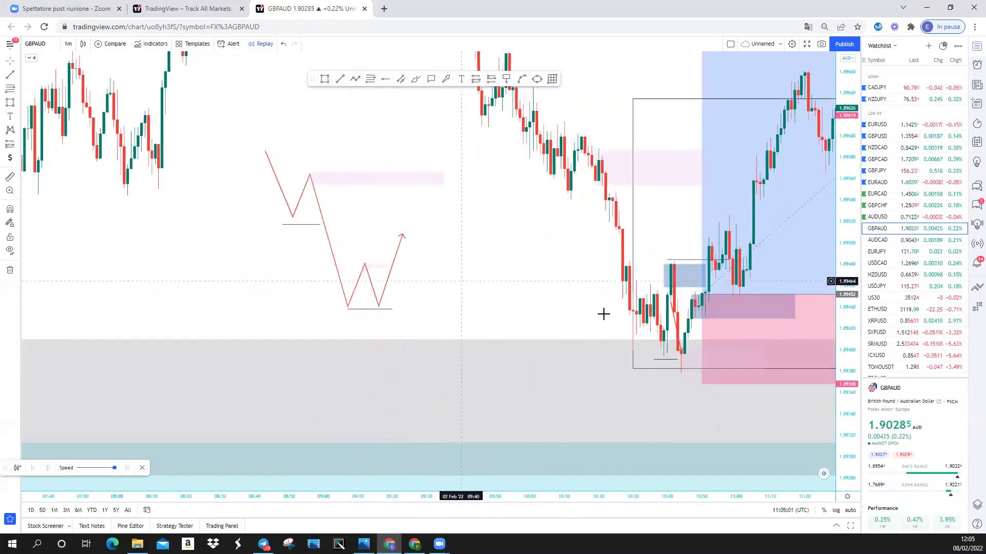
Draw a second red example path from about 1.89540, with a low near 1.89442, a lower final low near 1.89436, and an upward end near 1.89493
{"action": "left_click", "coordinate": [689, 356]}
{"action": "scroll", "coordinate": [451, 277], "scroll_direction": "right", "scroll_amount": 3}
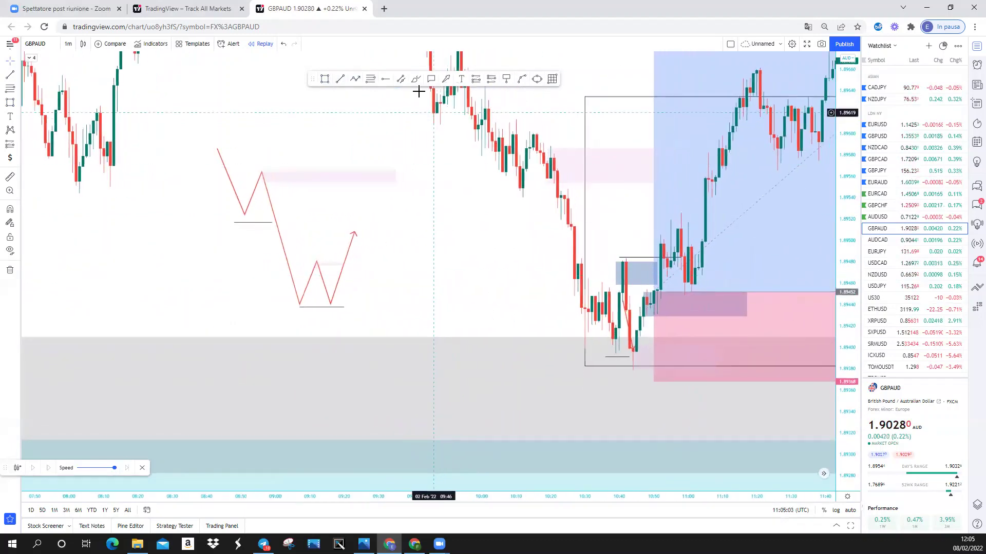
{"action": "left_click", "coordinate": [352, 79]}
{"action": "left_click", "coordinate": [451, 246]}
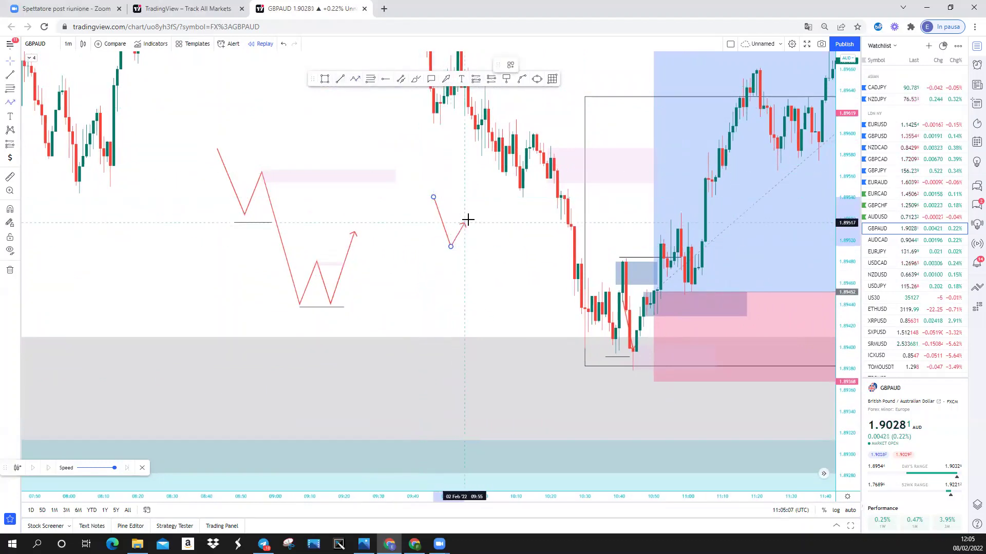
{"action": "left_click", "coordinate": [471, 217]}
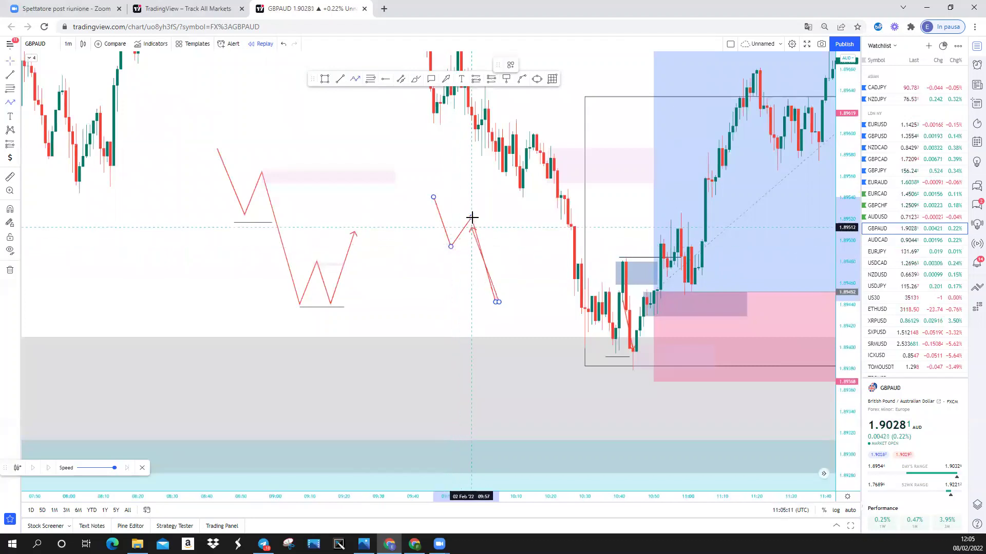
{"action": "left_click", "coordinate": [513, 271]}
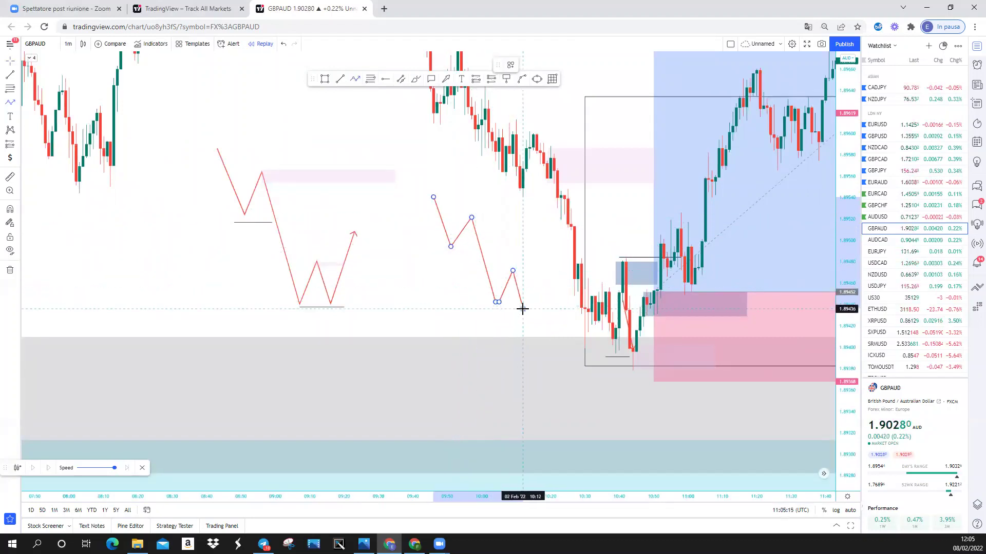
{"action": "left_click", "coordinate": [523, 308]}
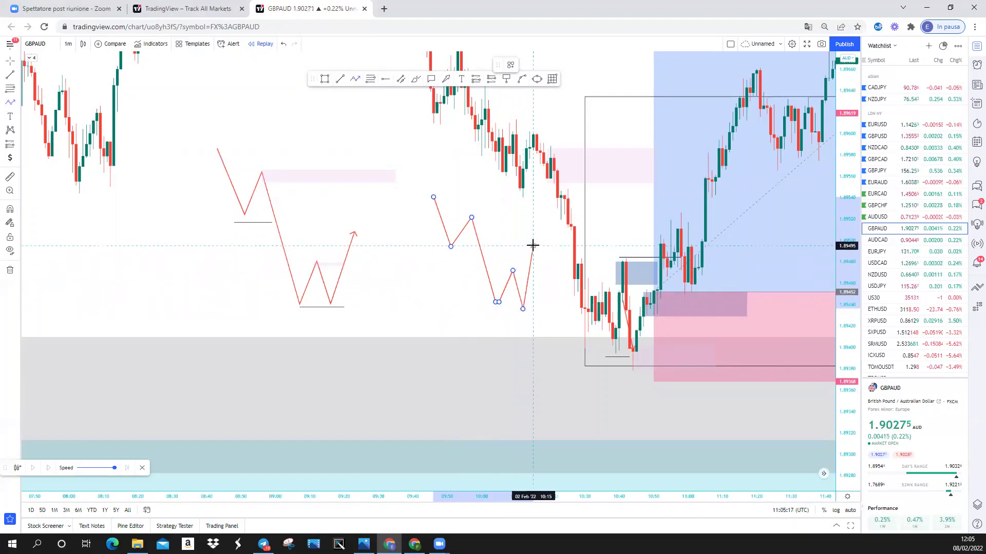
{"action": "double_click", "coordinate": [533, 247]}
Mark the second path's first bottom with a horizontal line at about 1.89441 and add a small rectangle at the high that follows it
{"action": "left_click", "coordinate": [529, 303]}
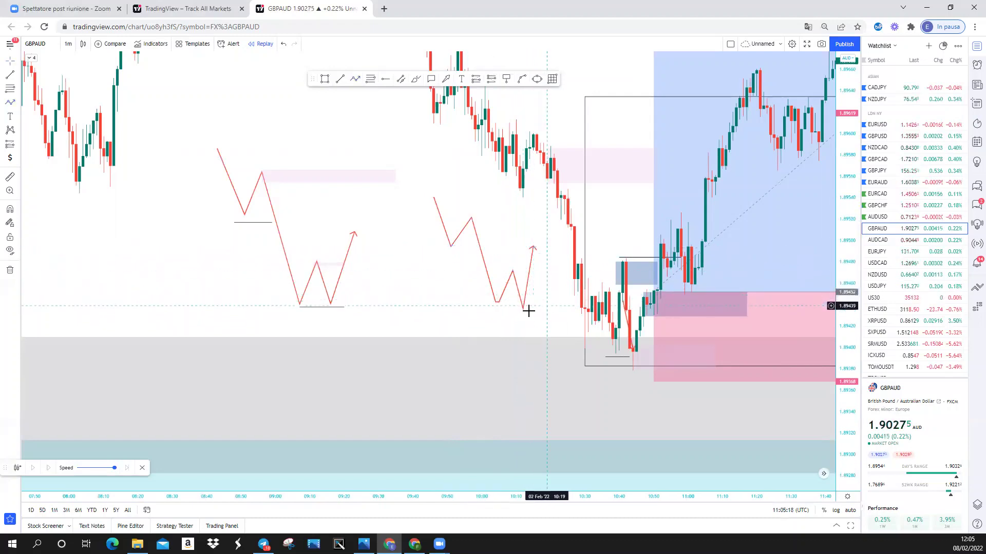
{"action": "left_click", "coordinate": [495, 304]}
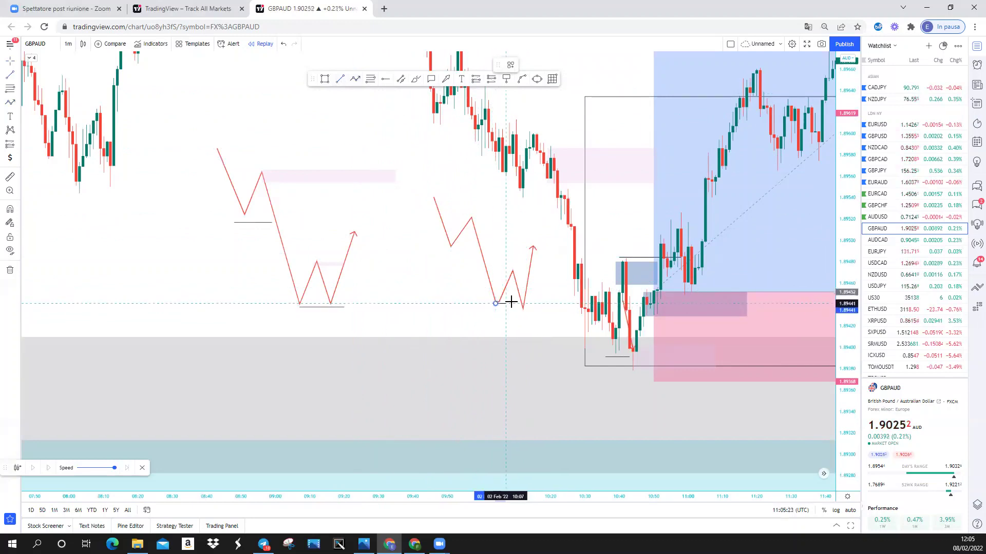
{"action": "left_click", "coordinate": [518, 303]}
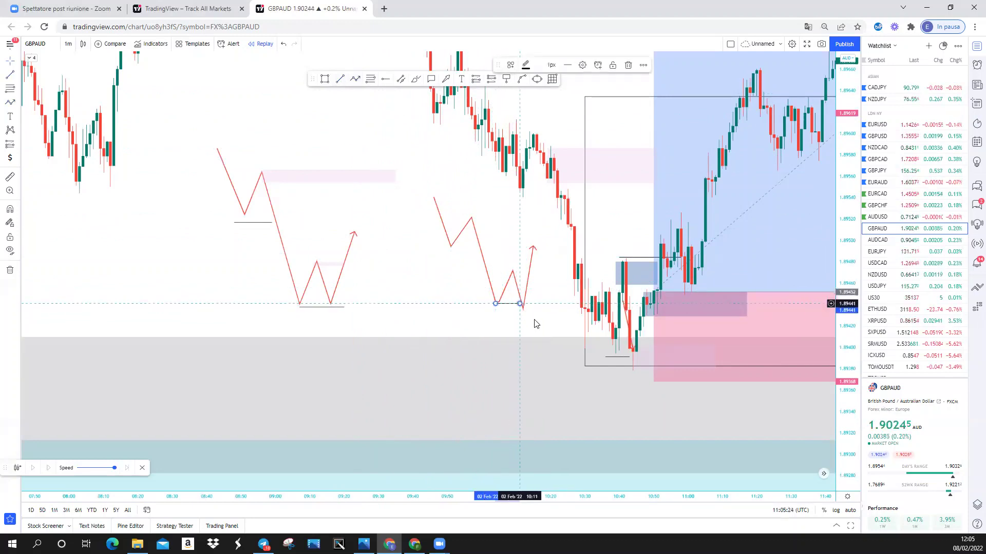
{"action": "left_click", "coordinate": [325, 79]}
{"action": "left_click_drag", "start_coordinate": [513, 270], "coordinate": [532, 276]}
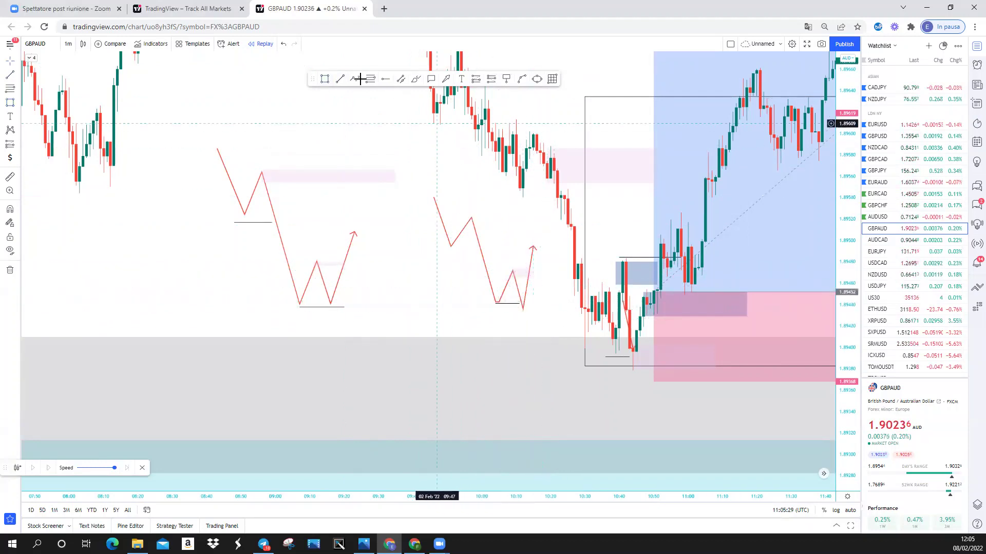
Shade the second path's final low with a small rectangle from about 10:12 to 10:25, between about 1.89447 and 1.89434
{"action": "left_click", "coordinate": [325, 79]}
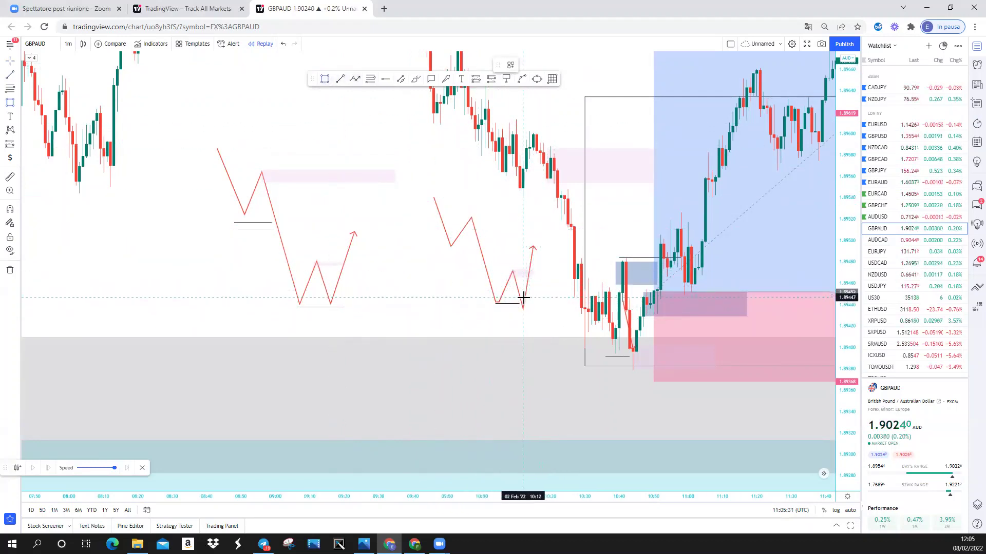
{"action": "left_click_drag", "start_coordinate": [523, 298], "coordinate": [568, 311]}
{"action": "left_click", "coordinate": [568, 311]}
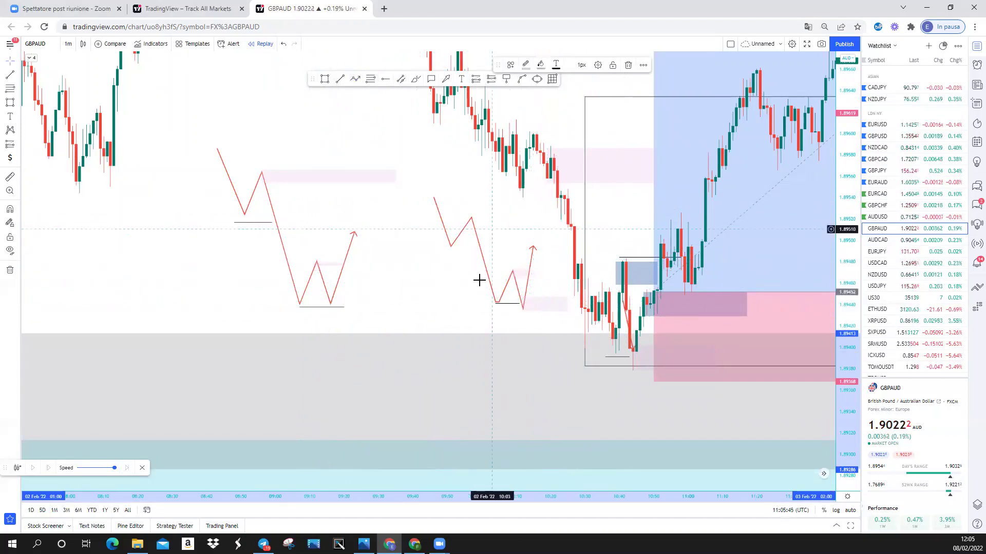
{"action": "left_click", "coordinate": [533, 269]}
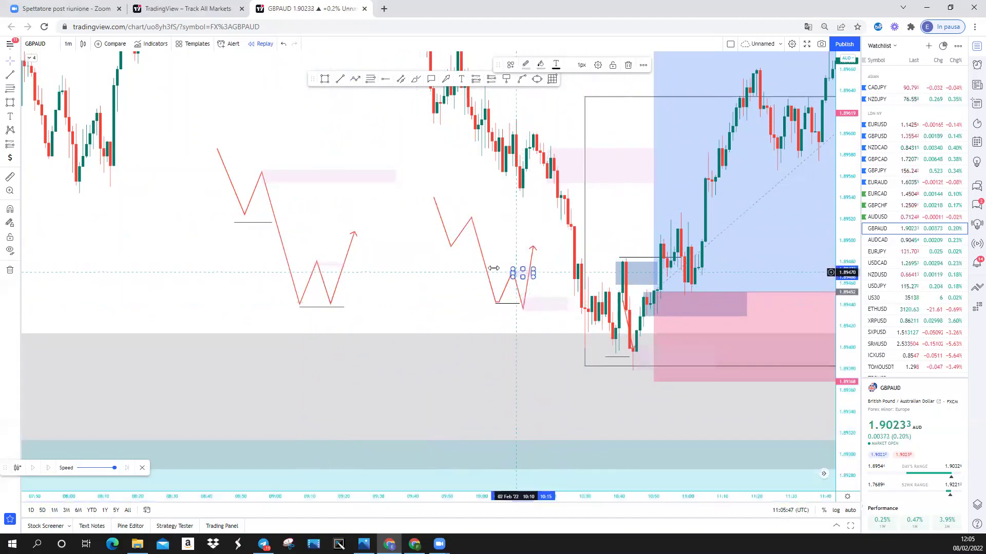
{"action": "left_click_drag", "start_coordinate": [516, 275], "coordinate": [513, 277]}
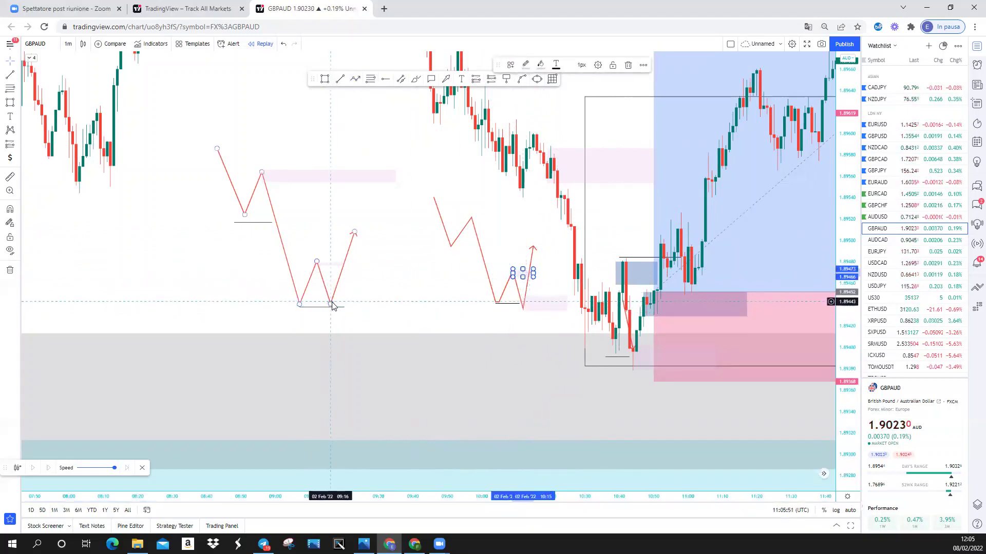
Move the last low of the first example path slightly later, to about 09:17
{"action": "left_click", "coordinate": [331, 327]}
{"action": "left_click_drag", "start_coordinate": [331, 327], "coordinate": [334, 305]}
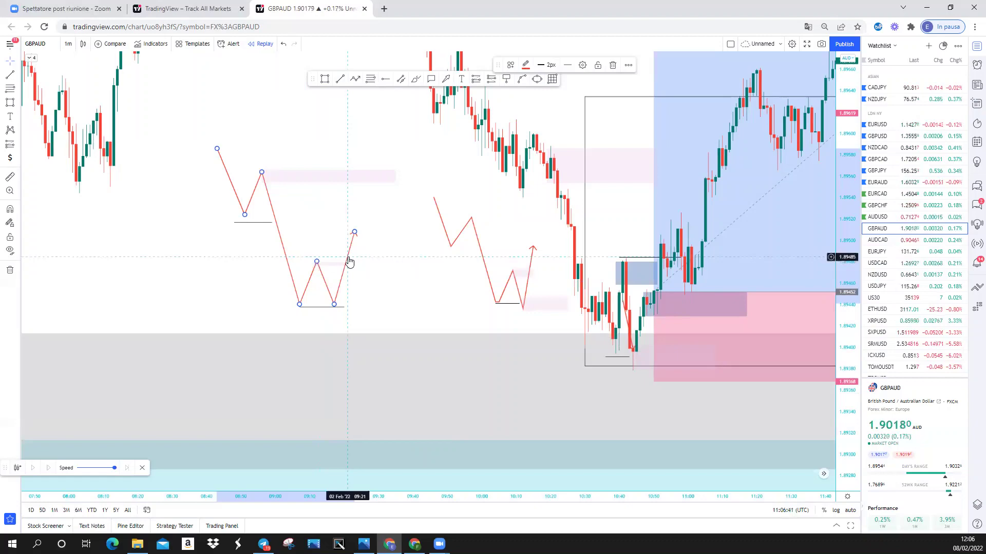
{"action": "left_click_drag", "start_coordinate": [413, 296], "coordinate": [334, 276]}
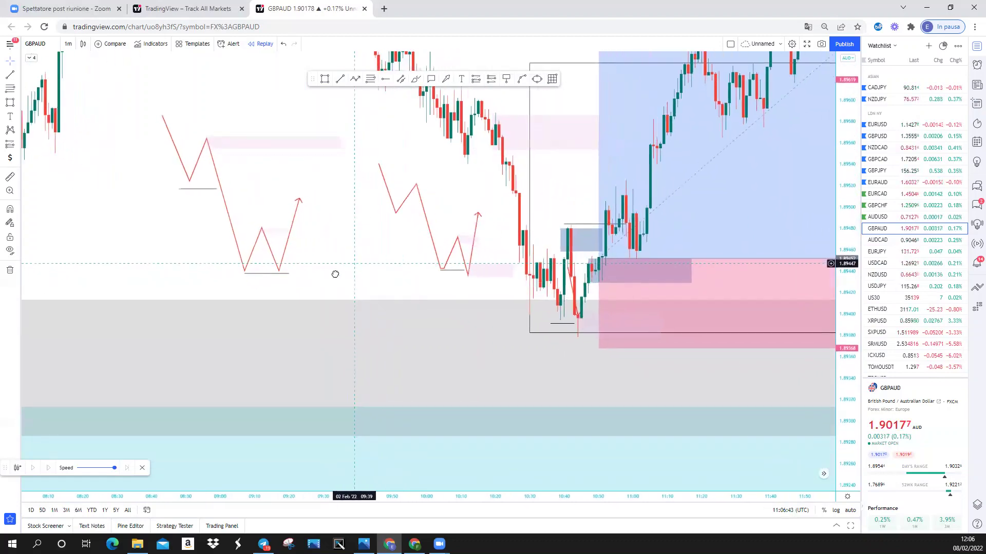
{"action": "left_click_drag", "start_coordinate": [426, 200], "coordinate": [407, 272]}
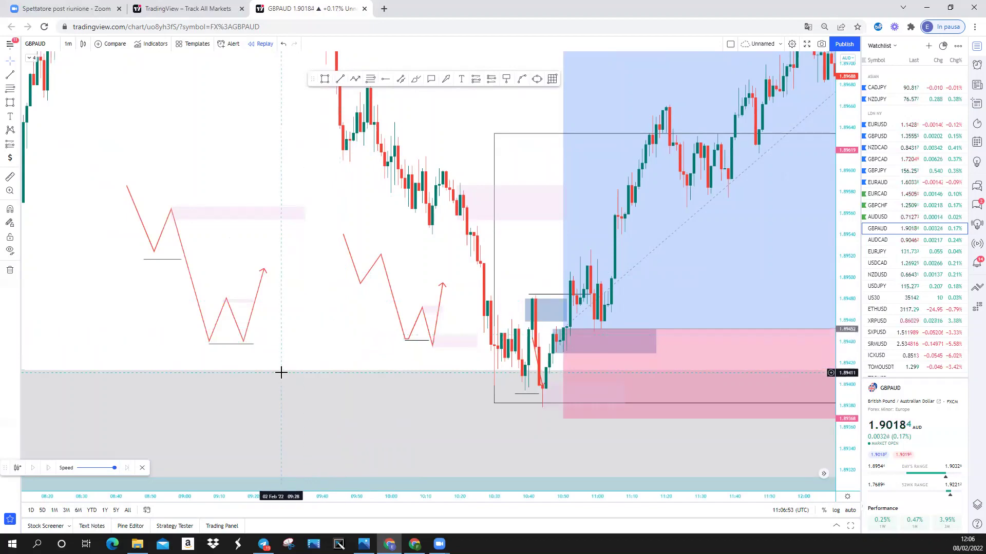
{"action": "left_click_drag", "start_coordinate": [368, 348], "coordinate": [174, 288]}
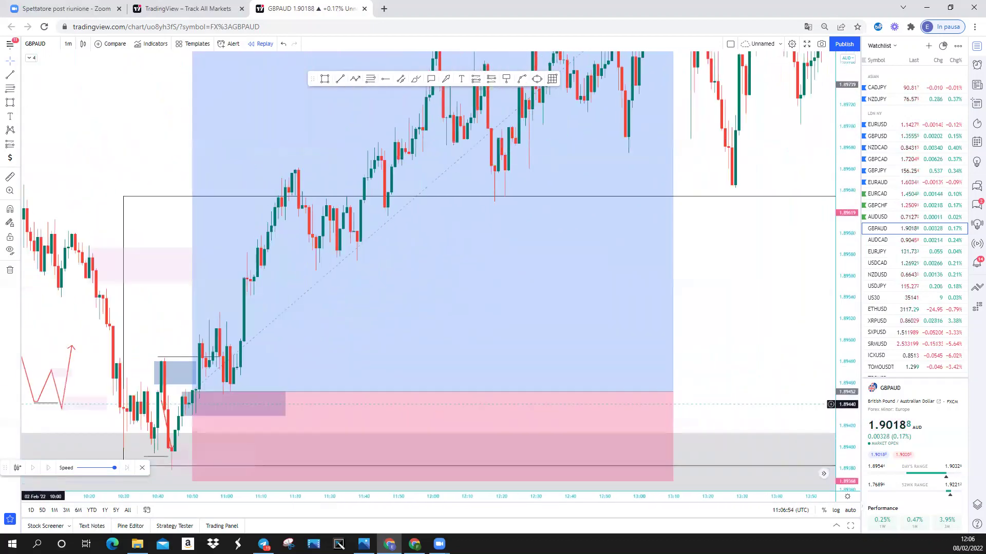
Compare the two red example paths with the actual price drop, marked zones and long trade on the 1-minute chart
{"action": "left_click_drag", "start_coordinate": [739, 337], "coordinate": [220, 352]}
{"action": "left_click_drag", "start_coordinate": [350, 357], "coordinate": [534, 343]}
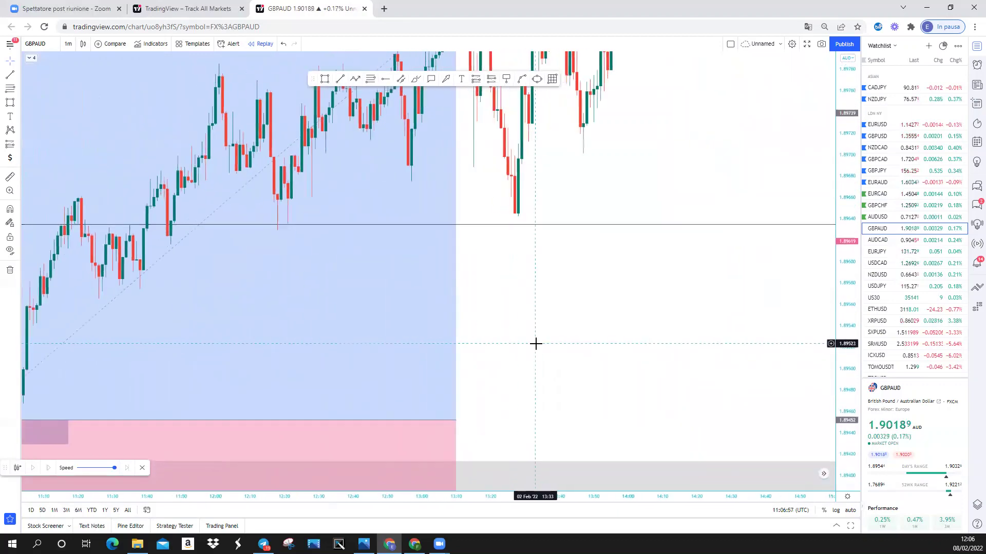
{"action": "left_click_drag", "start_coordinate": [631, 317], "coordinate": [763, 288]}
{"action": "left_click_drag", "start_coordinate": [148, 333], "coordinate": [258, 302]}
{"action": "left_click_drag", "start_coordinate": [159, 152], "coordinate": [414, 178]}
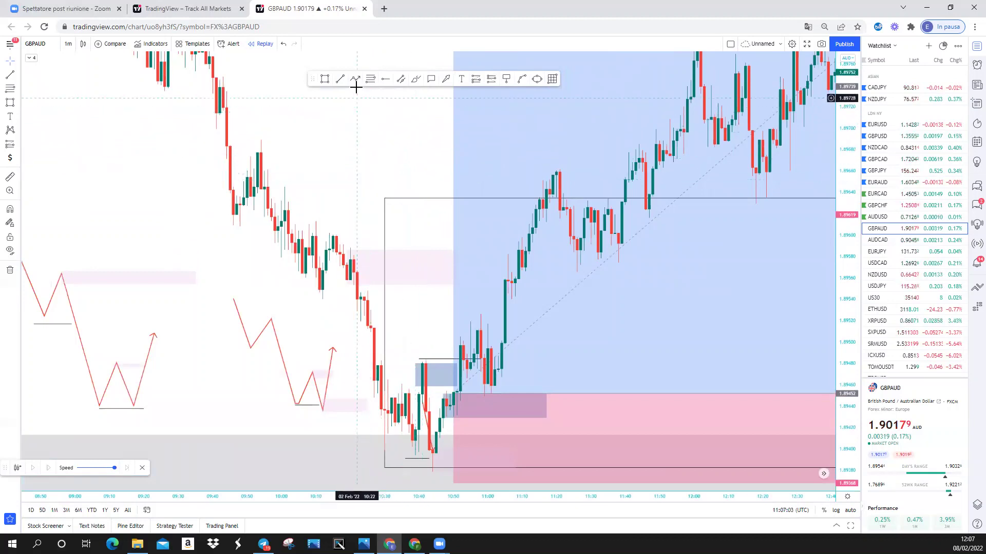
{"action": "left_click_drag", "start_coordinate": [346, 110], "coordinate": [645, 112]}
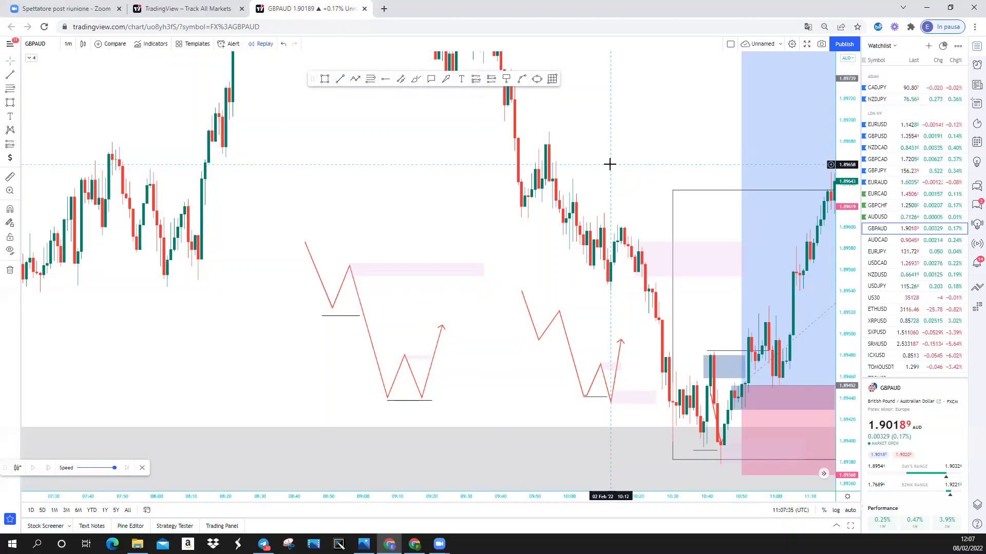
{"action": "left_click_drag", "start_coordinate": [666, 168], "coordinate": [525, 146]}
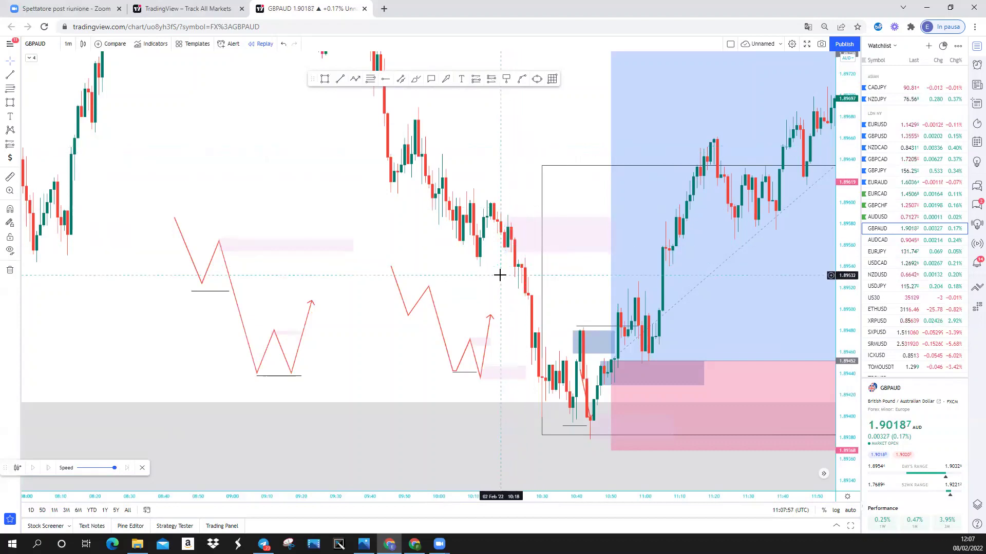
{"action": "left_click", "coordinate": [477, 366]}
{"action": "left_click", "coordinate": [346, 315]}
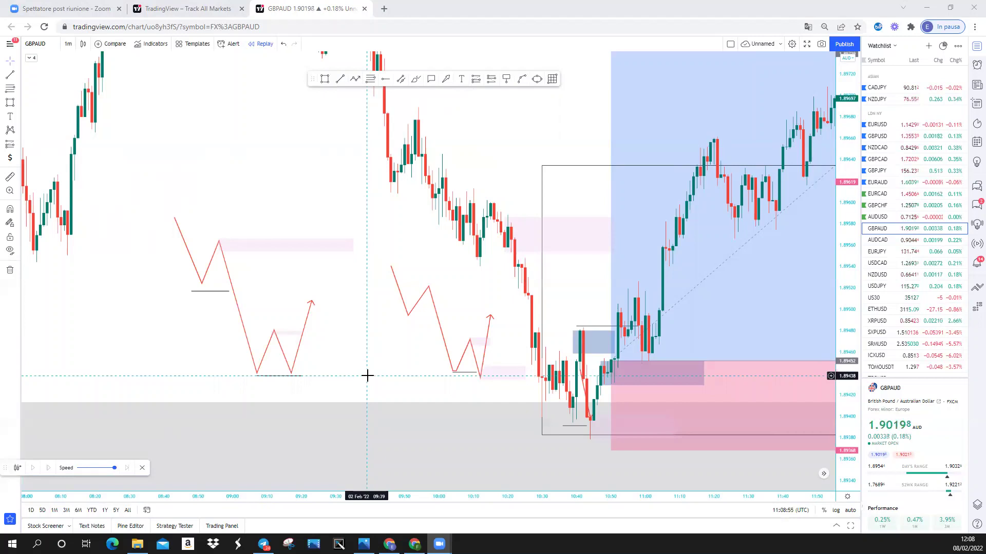
Switch the chart to 5-minute candles and move the demand zone under the 8 February rally up to about 1.8970–1.8978
{"action": "left_click", "coordinate": [68, 44]}
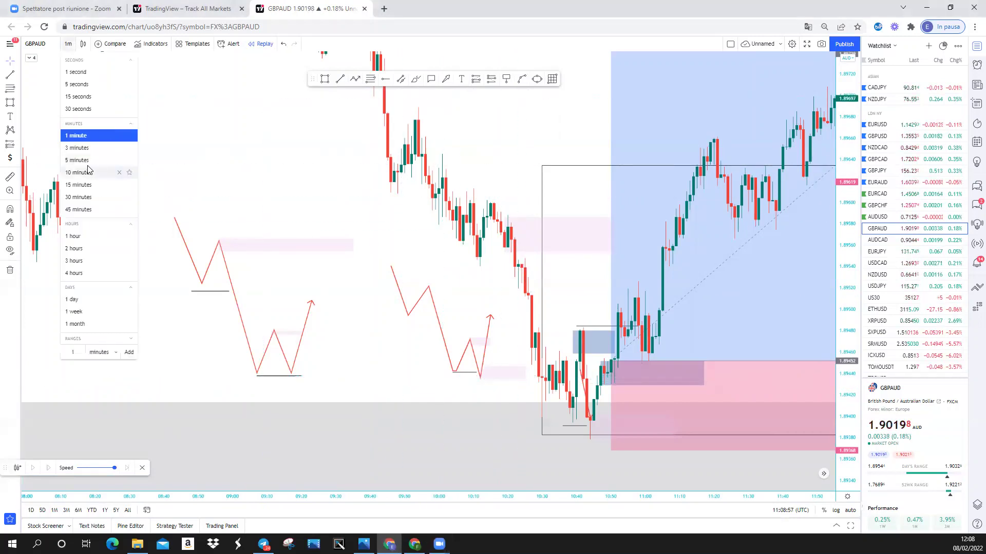
{"action": "left_click", "coordinate": [86, 160]}
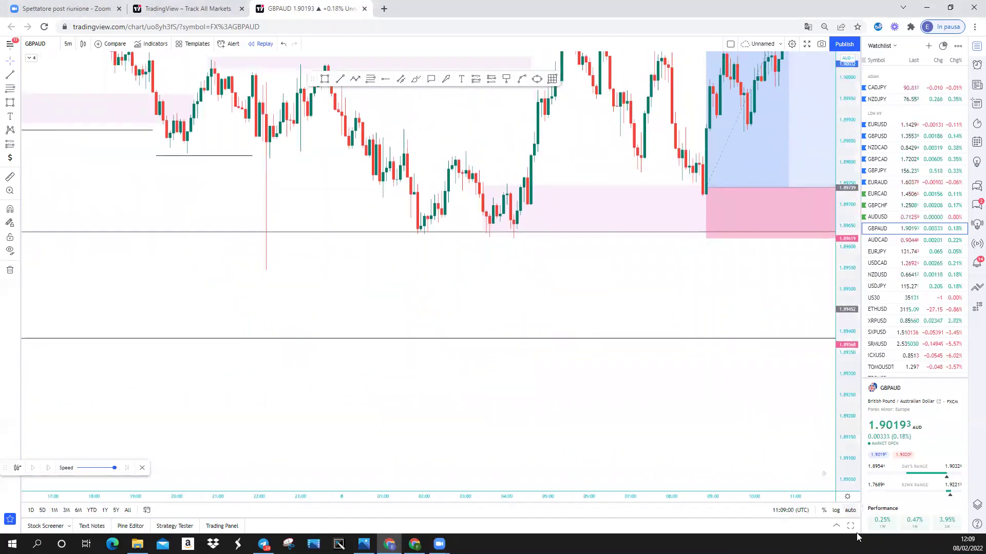
{"action": "left_click_drag", "start_coordinate": [754, 436], "coordinate": [745, 499]}
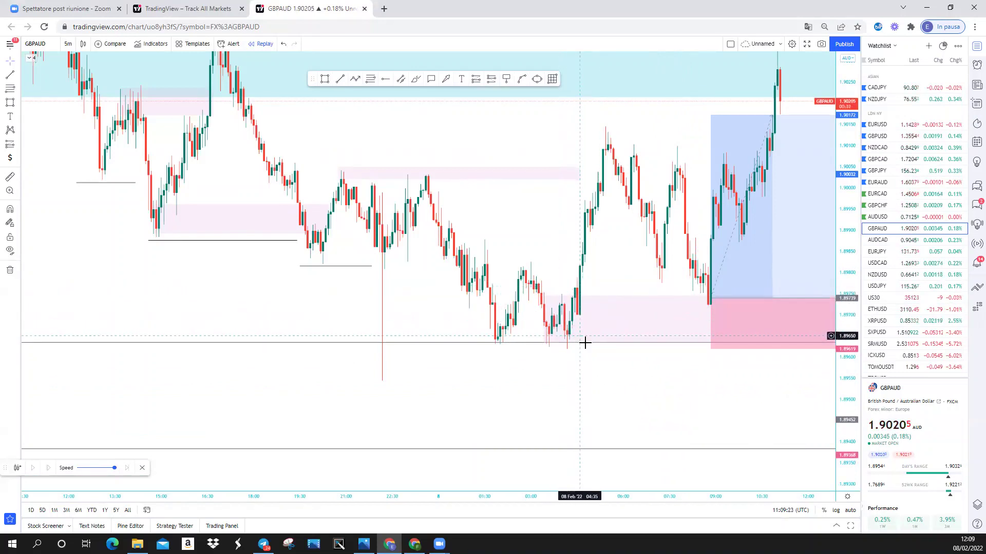
{"action": "left_click_drag", "start_coordinate": [605, 302], "coordinate": [577, 280]}
Shade the low below that zone from 04:10 to 07:20, between 1.89677 and 1.89612, and set the long trade's stop to about 1.89617
{"action": "left_click", "coordinate": [360, 128]}
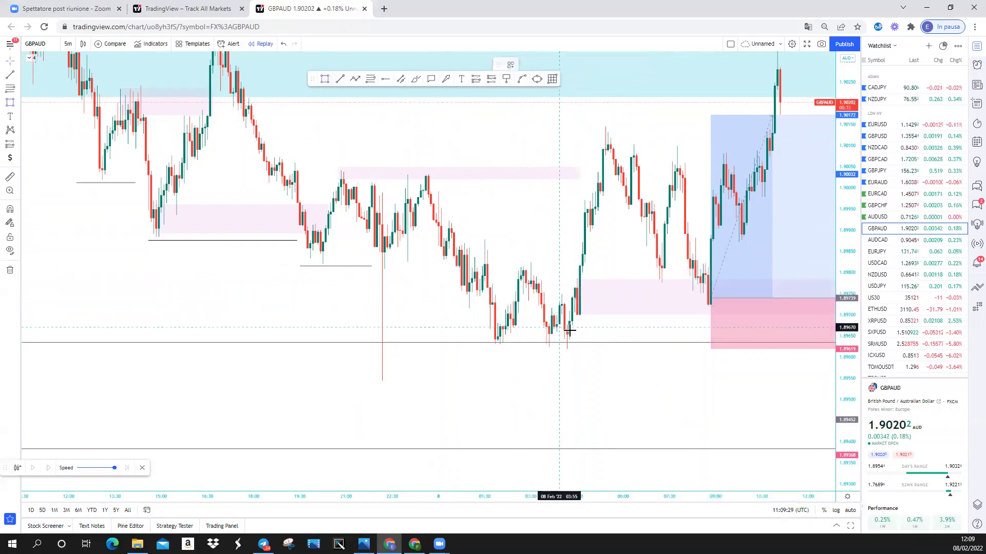
{"action": "left_click_drag", "start_coordinate": [566, 324], "coordinate": [656, 352]}
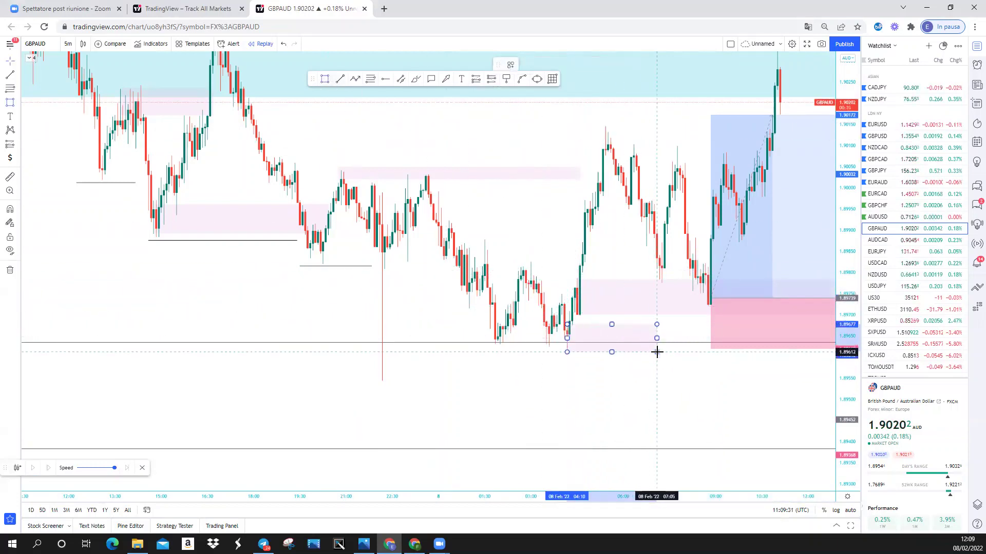
{"action": "left_click", "coordinate": [715, 353]}
{"action": "left_click_drag", "start_coordinate": [716, 354], "coordinate": [711, 350]}
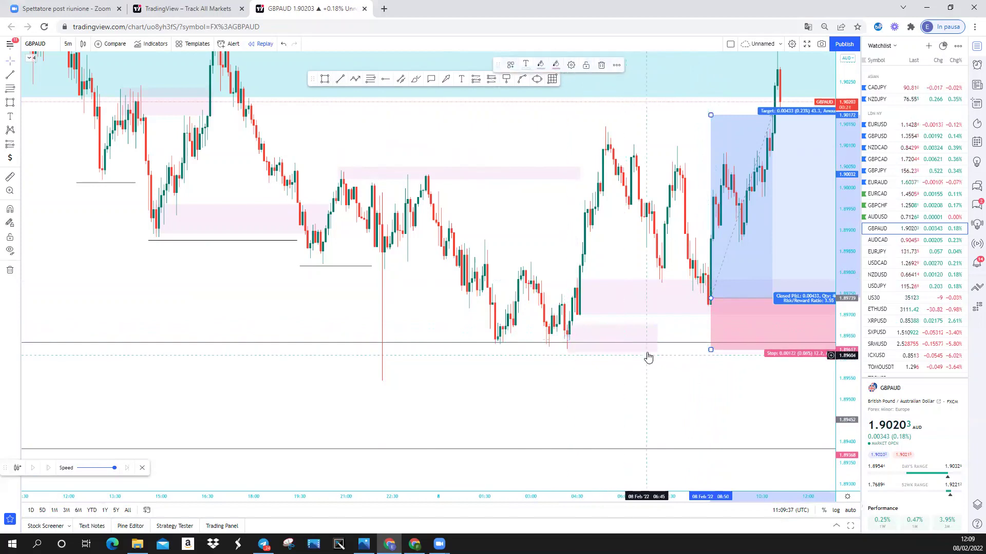
{"action": "mouse_move", "coordinate": [657, 339]}
{"action": "left_mouse_down"}
{"action": "mouse_move", "coordinate": [757, 344]}
{"action": "mouse_move", "coordinate": [664, 338]}
{"action": "left_mouse_up"}
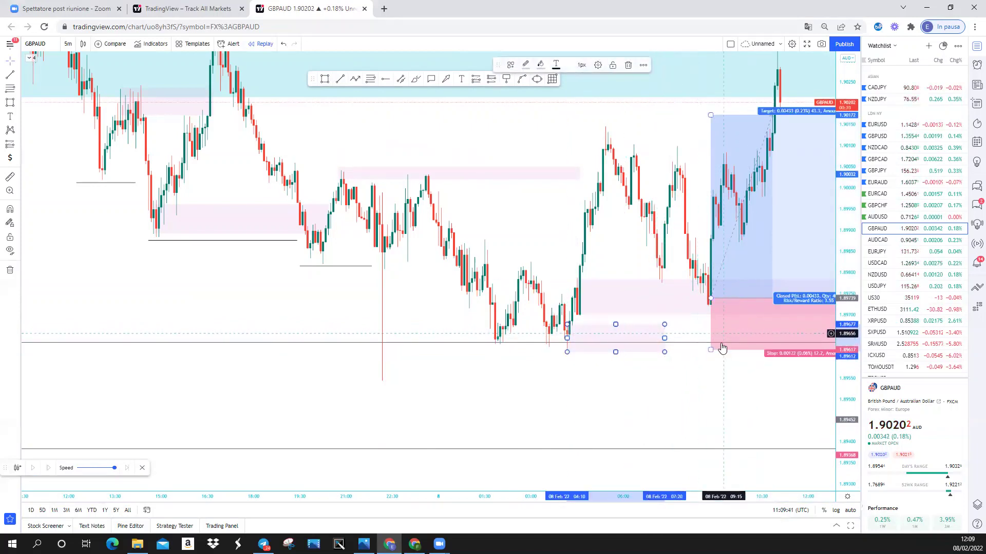